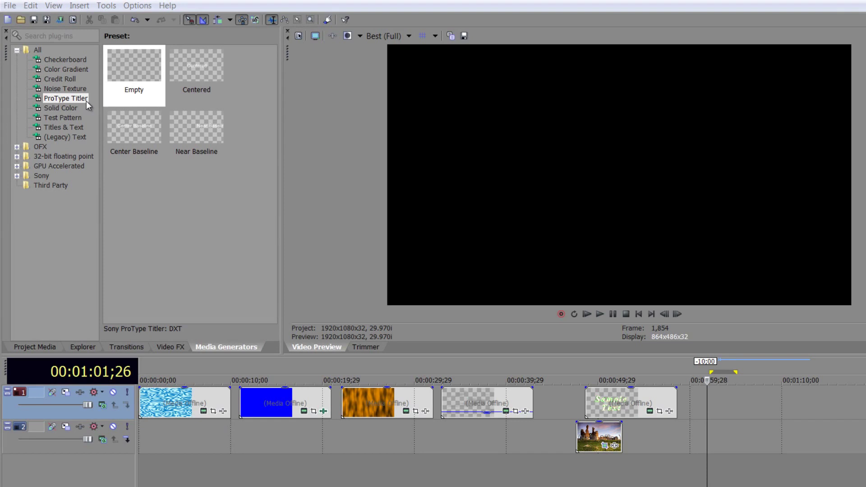
Step: Expand Titles & Text in Media Generators and select ProType Titler to list its presets
{"action": "left_click", "coordinate": [69, 128]}
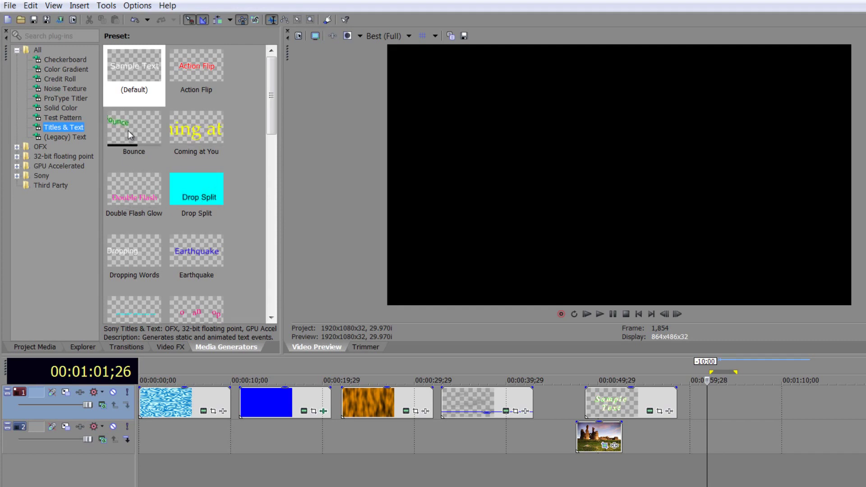
{"action": "left_click", "coordinate": [75, 97]}
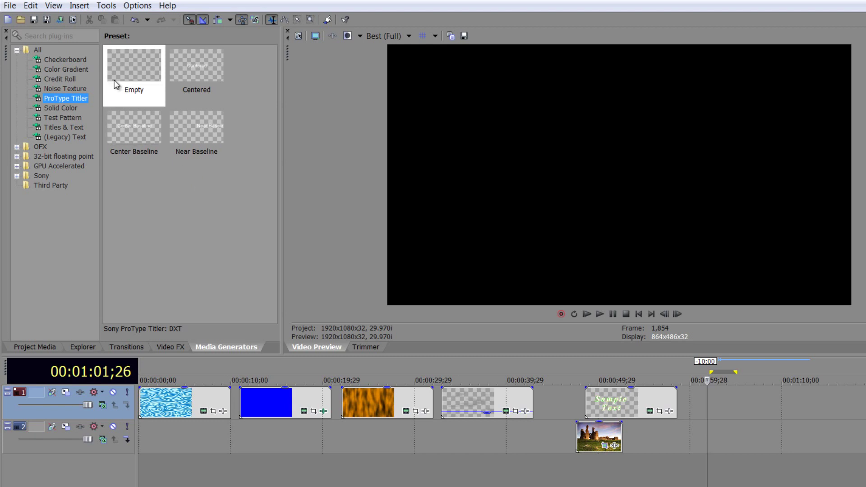
Step: Drop the Empty ProType Titler preset onto track 1, leaving the preset on Empty
{"action": "left_click_drag", "start_coordinate": [130, 75], "coordinate": [714, 412]}
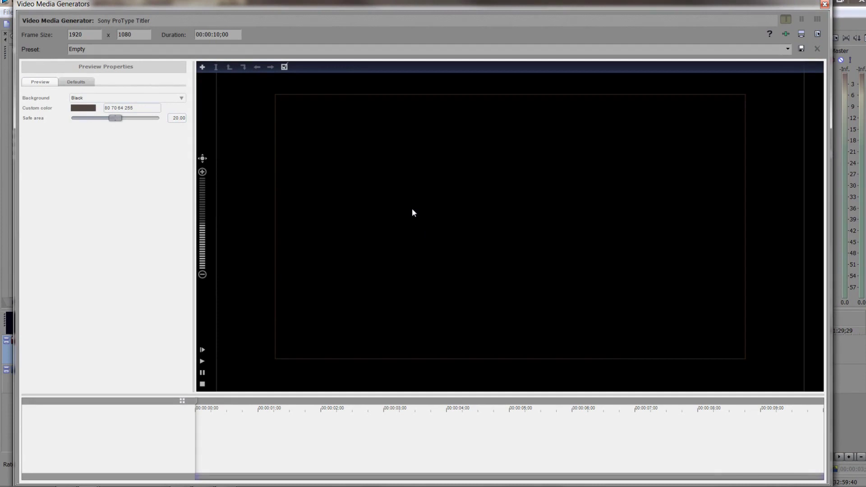
{"action": "left_click", "coordinate": [423, 48]}
{"action": "left_click", "coordinate": [787, 49]}
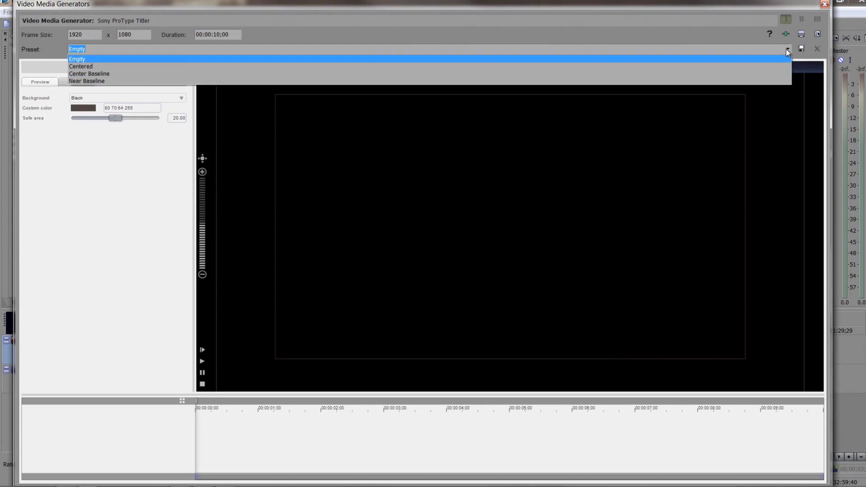
{"action": "left_click", "coordinate": [785, 49]}
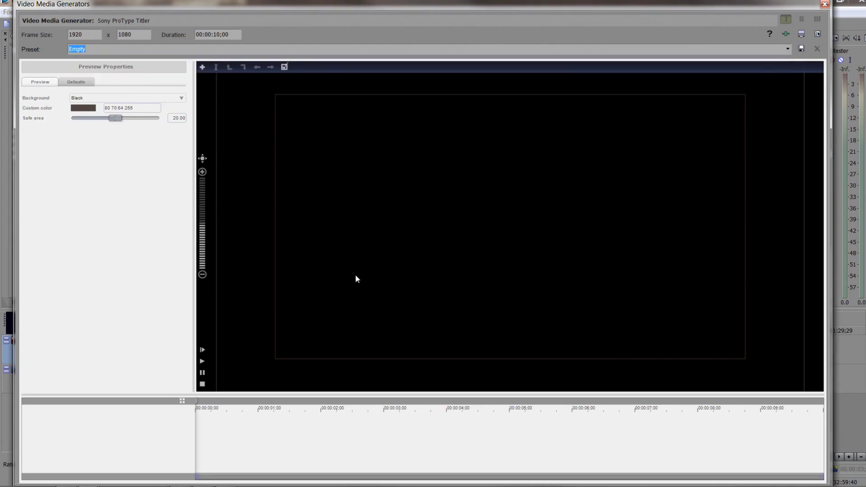
Step: Create a text block on the canvas and replace Sample Text with 'Sony Vegas Pro'
{"action": "double_click", "coordinate": [342, 300]}
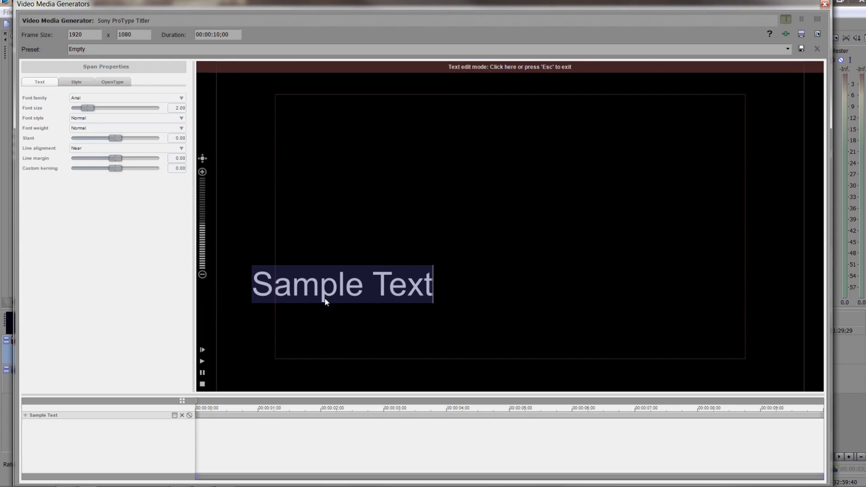
{"action": "type", "text": "So"}
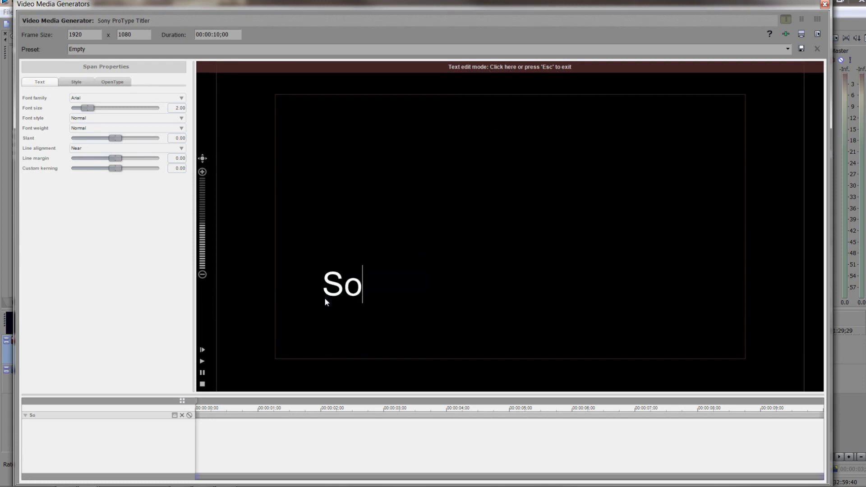
{"action": "type", "text": "ny Vegas Pro"}
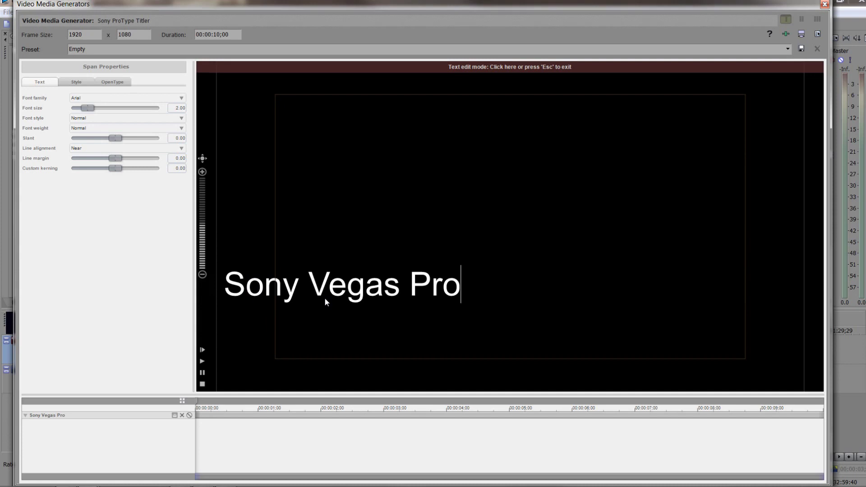
Step: Select all the title text and choose Tahoma from the Font family list
{"action": "left_click_drag", "start_coordinate": [463, 288], "coordinate": [224, 285]}
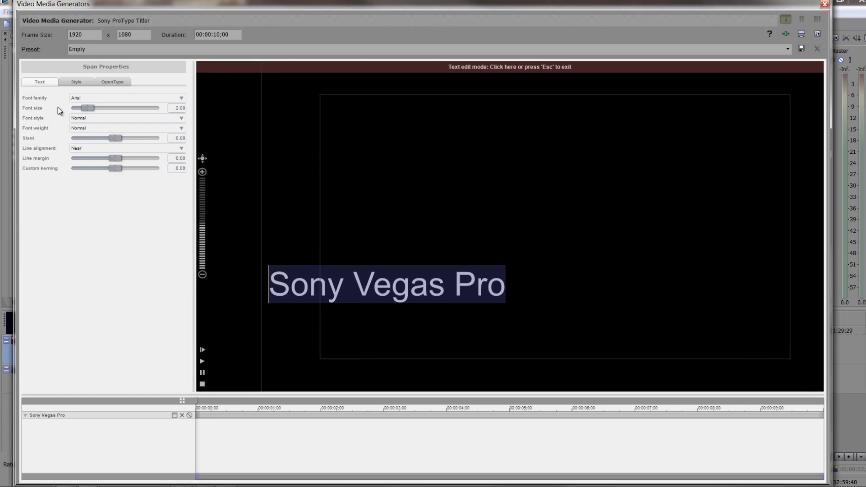
{"action": "left_click", "coordinate": [138, 98]}
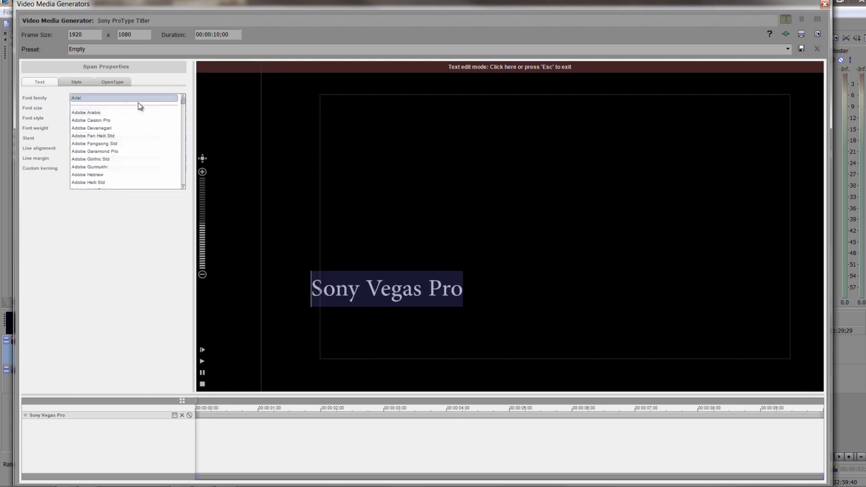
{"action": "left_click_drag", "start_coordinate": [183, 103], "coordinate": [180, 164]}
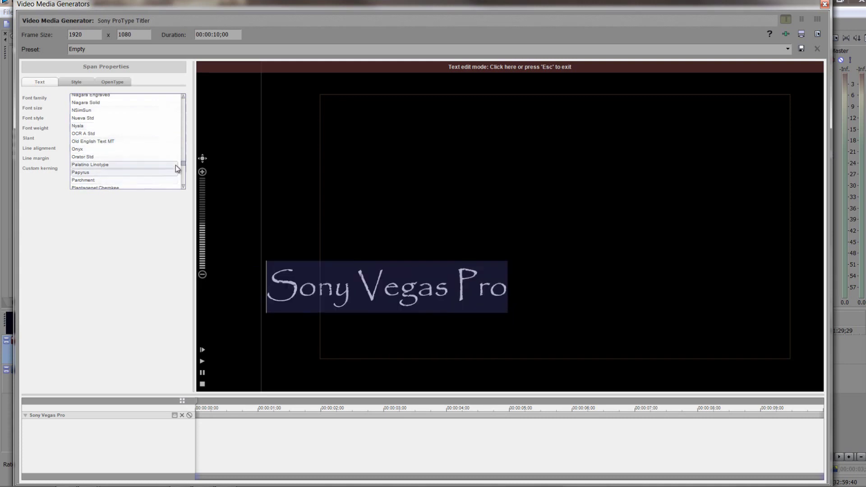
{"action": "left_click_drag", "start_coordinate": [184, 163], "coordinate": [183, 175]}
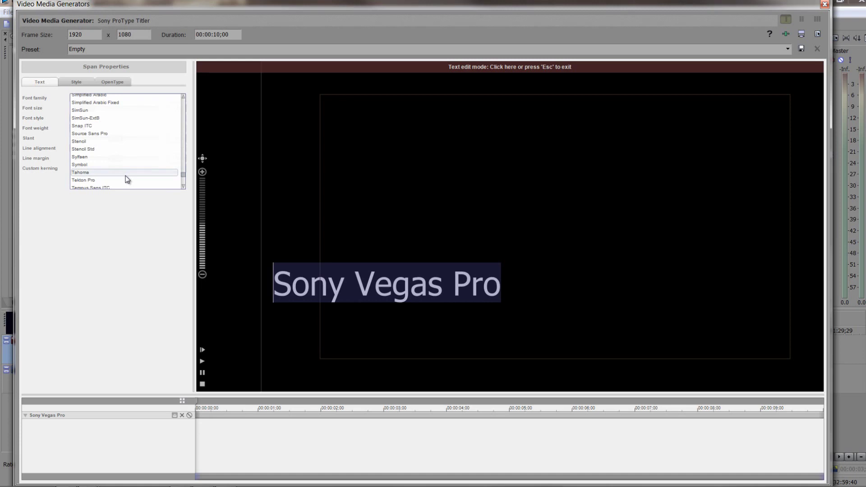
{"action": "left_click", "coordinate": [126, 174]}
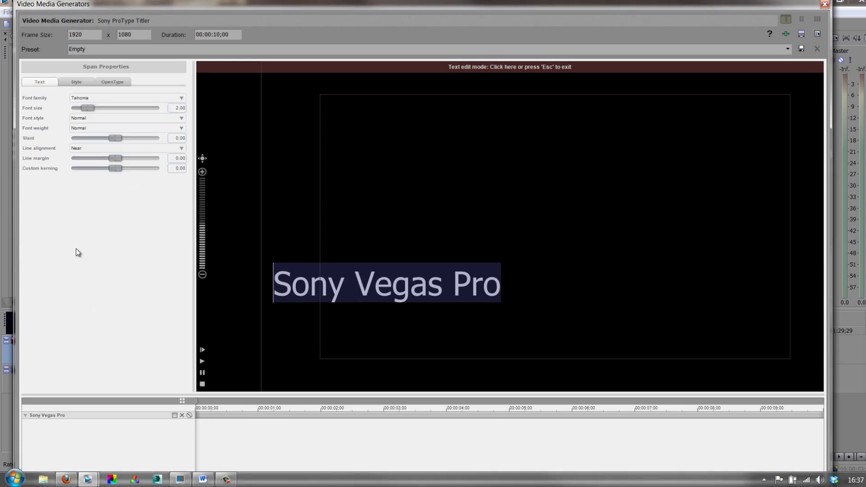
Step: Enlarge the title text to size 2.31 and set its font weight to Extra Bold
{"action": "mouse_move", "coordinate": [88, 108]}
{"action": "left_mouse_down"}
{"action": "mouse_move", "coordinate": [153, 109]}
{"action": "mouse_move", "coordinate": [89, 117]}
{"action": "mouse_move", "coordinate": [155, 116]}
{"action": "mouse_move", "coordinate": [92, 120]}
{"action": "left_mouse_up"}
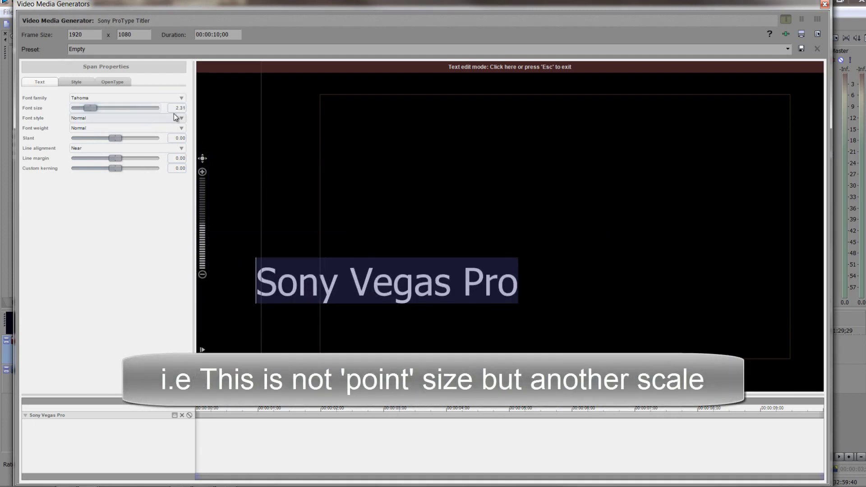
{"action": "left_click", "coordinate": [101, 120]}
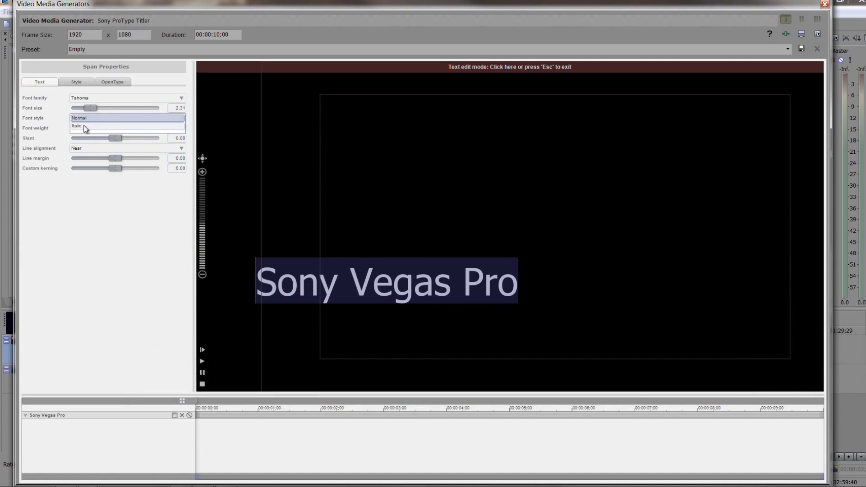
{"action": "left_click", "coordinate": [85, 126]}
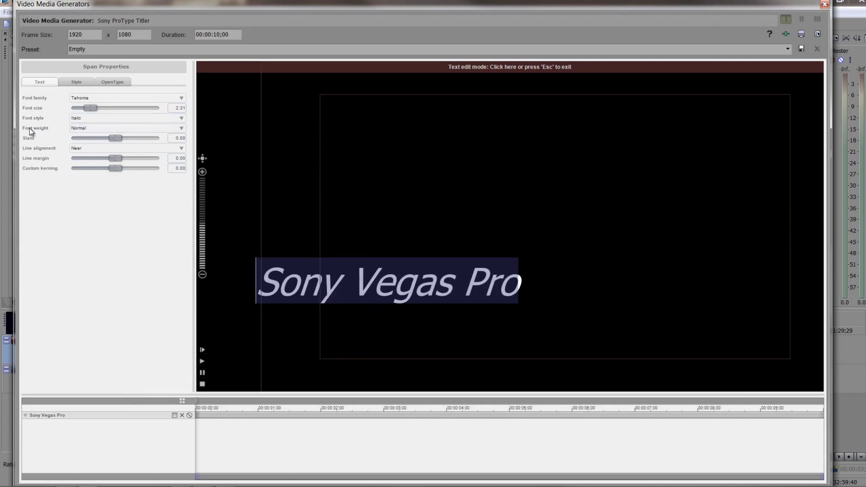
{"action": "left_click", "coordinate": [91, 127]}
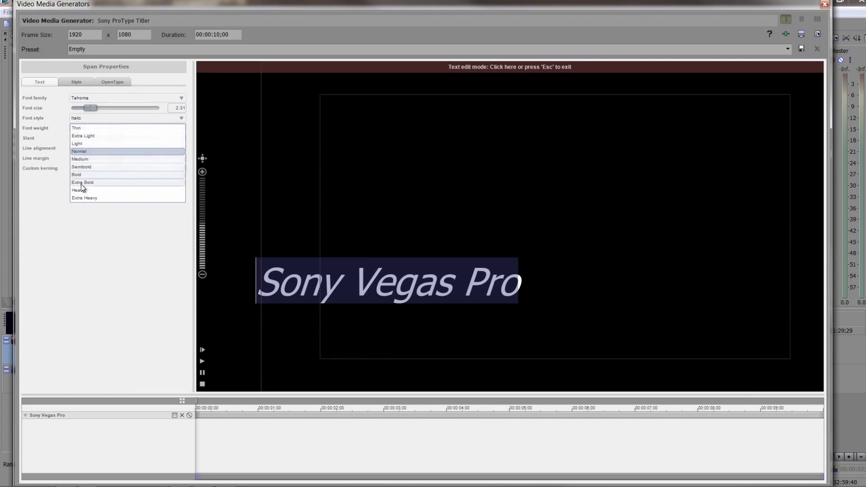
{"action": "left_click", "coordinate": [81, 199]}
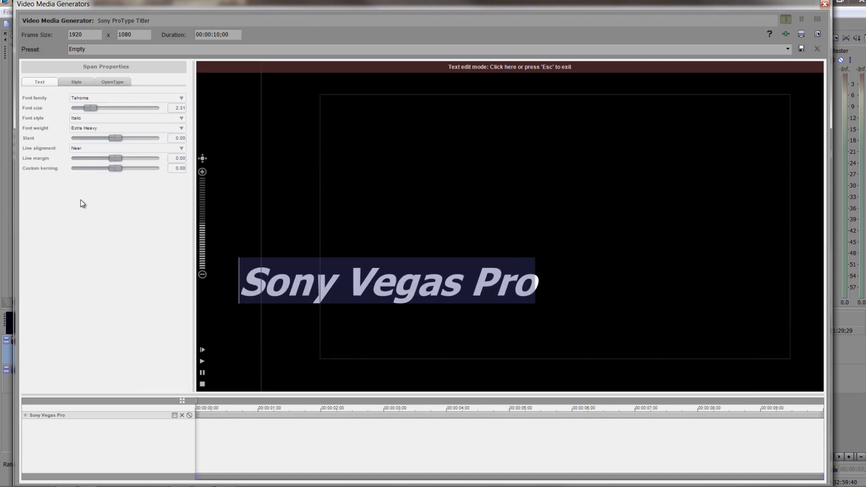
{"action": "left_click", "coordinate": [107, 127]}
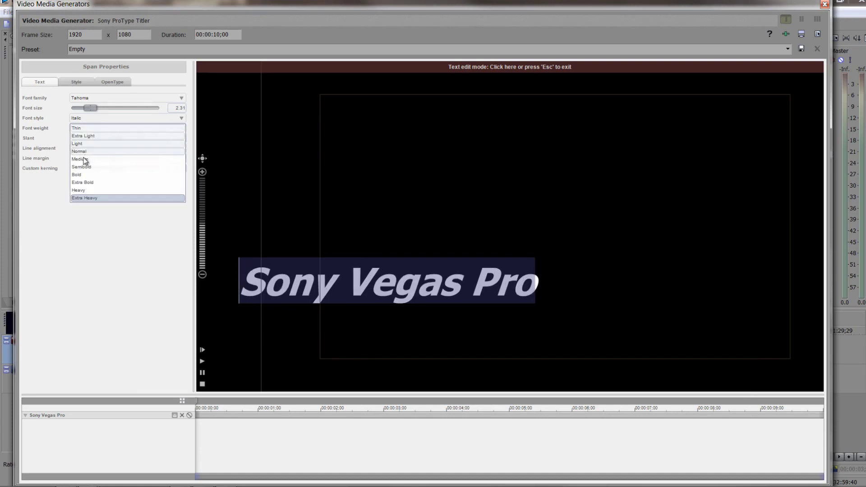
{"action": "left_click", "coordinate": [84, 163]}
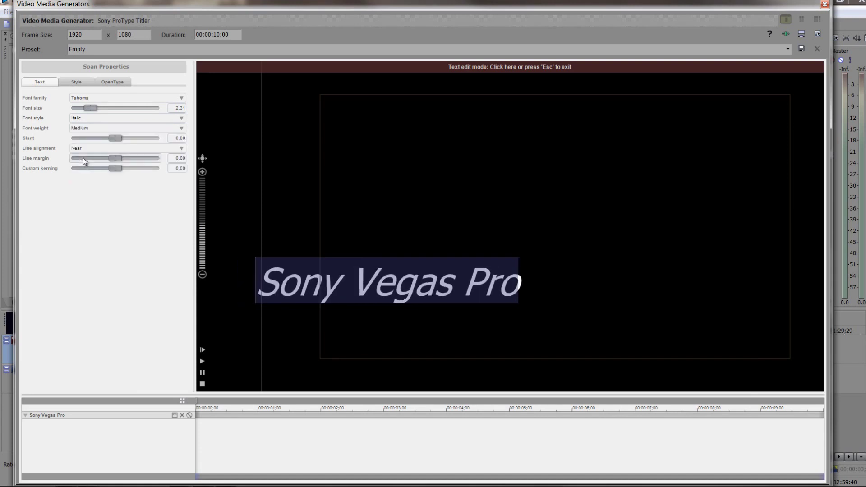
{"action": "left_click", "coordinate": [95, 128]}
{"action": "left_click", "coordinate": [88, 183]}
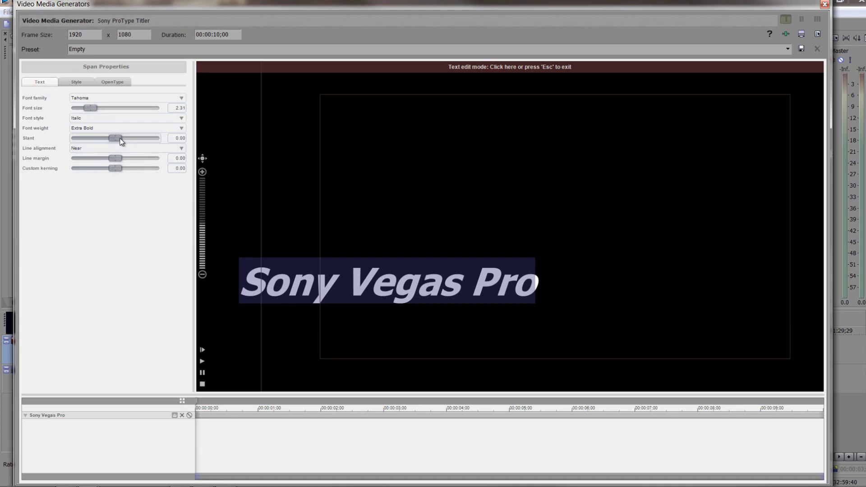
Step: Return the font style to Normal and set a 0.46 slant, keeping Near alignment
{"action": "left_click", "coordinate": [125, 119]}
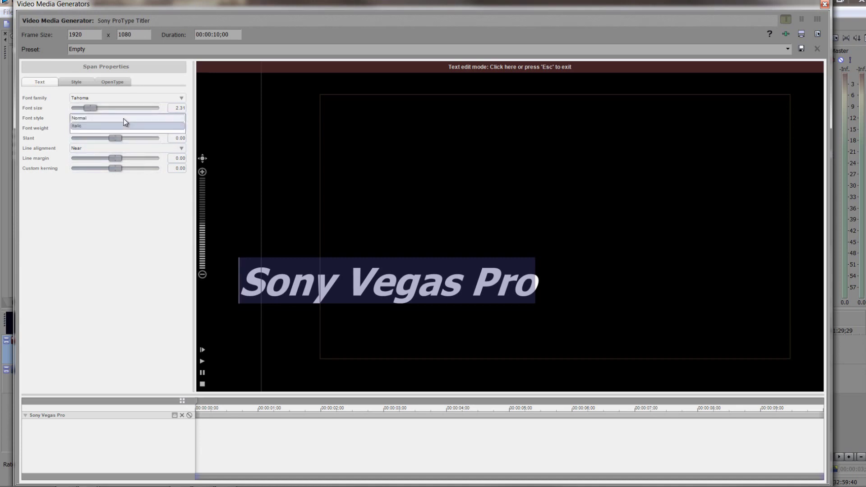
{"action": "left_click", "coordinate": [124, 119]}
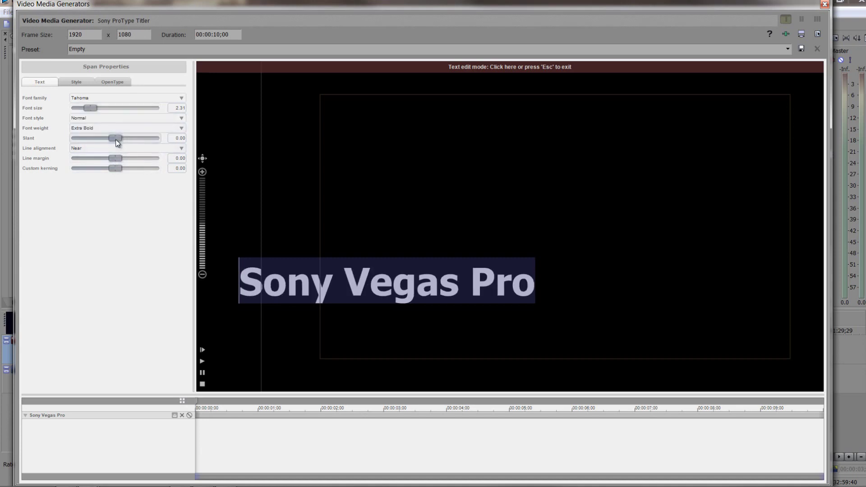
{"action": "left_click_drag", "start_coordinate": [116, 139], "coordinate": [136, 142]}
{"action": "left_click", "coordinate": [137, 148]}
{"action": "left_click", "coordinate": [128, 148]}
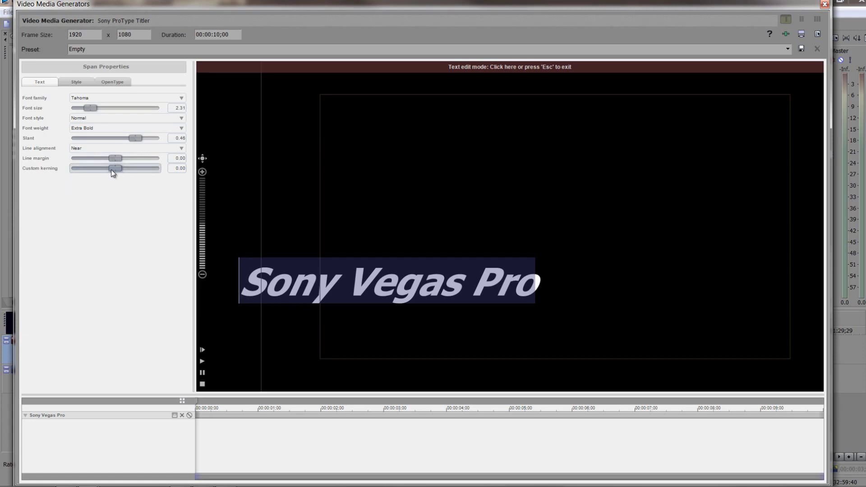
Step: Try custom kerning between two letters, then reset it to 0.00
{"action": "left_click", "coordinate": [425, 282]}
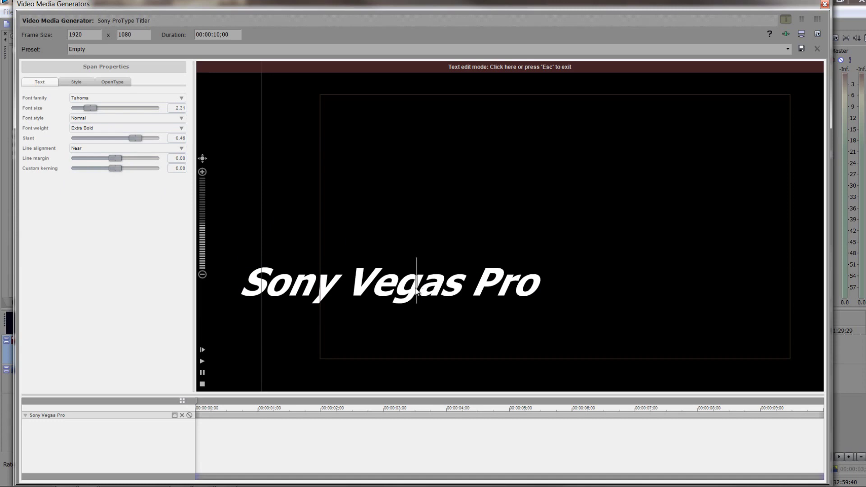
{"action": "left_click_drag", "start_coordinate": [114, 169], "coordinate": [118, 196]}
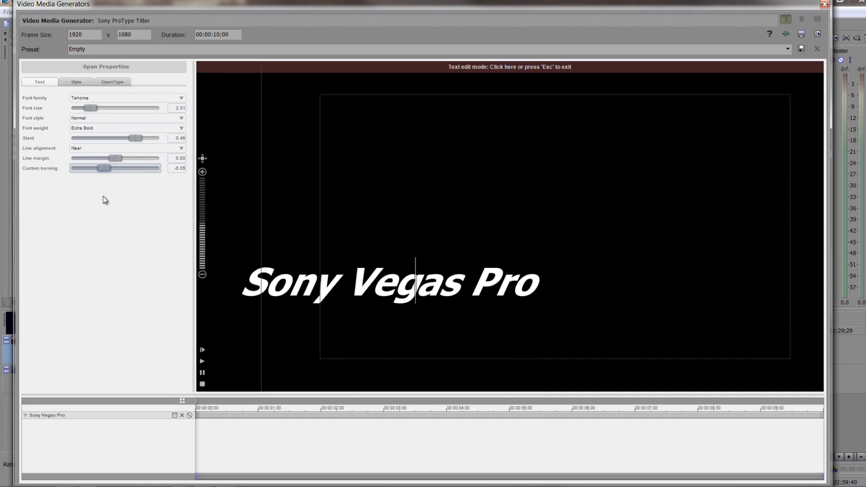
{"action": "left_click_drag", "start_coordinate": [104, 168], "coordinate": [120, 167]}
{"action": "double_click", "coordinate": [120, 168]}
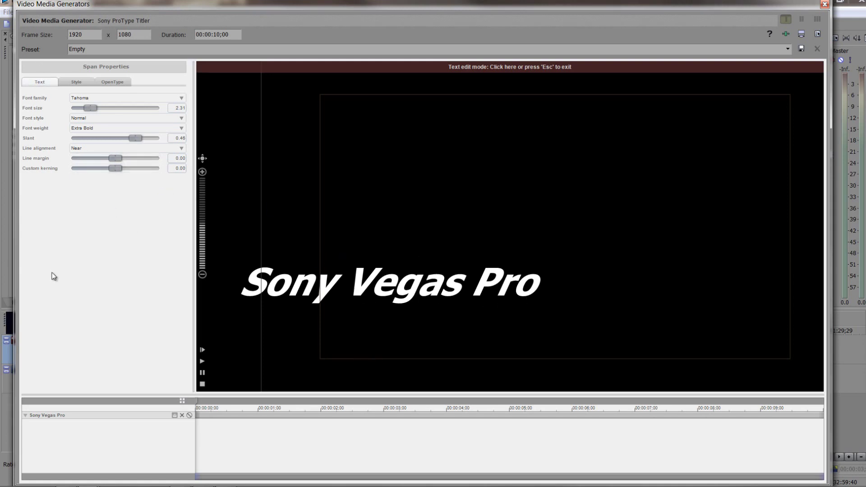
Step: In the Style tab, shift the fill colour from white toward blue by removing red and lowering green
{"action": "left_click", "coordinate": [75, 82]}
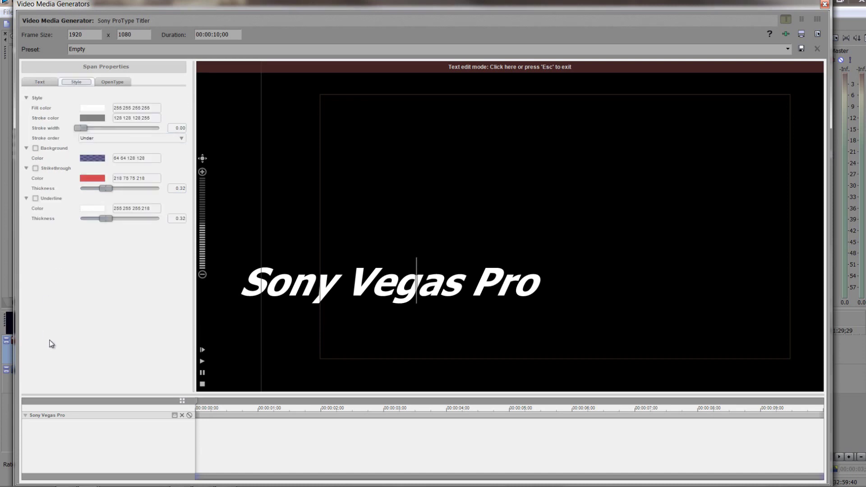
{"action": "left_click", "coordinate": [91, 113]}
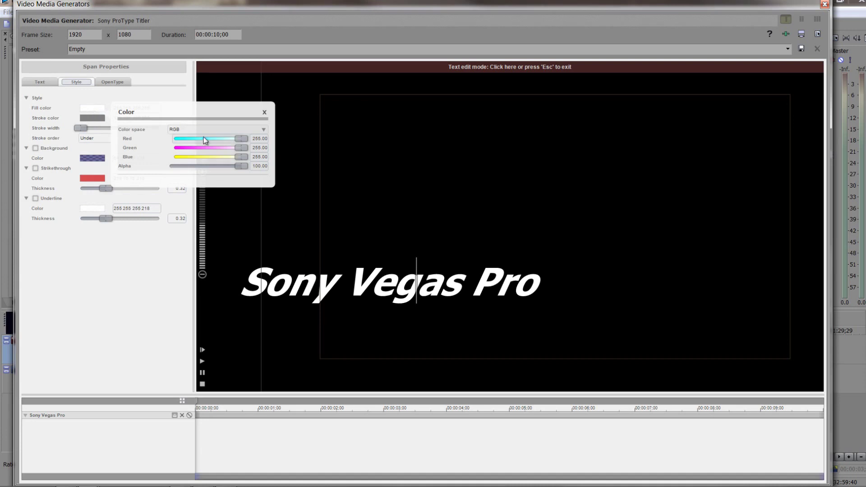
{"action": "left_click_drag", "start_coordinate": [246, 139], "coordinate": [174, 137]}
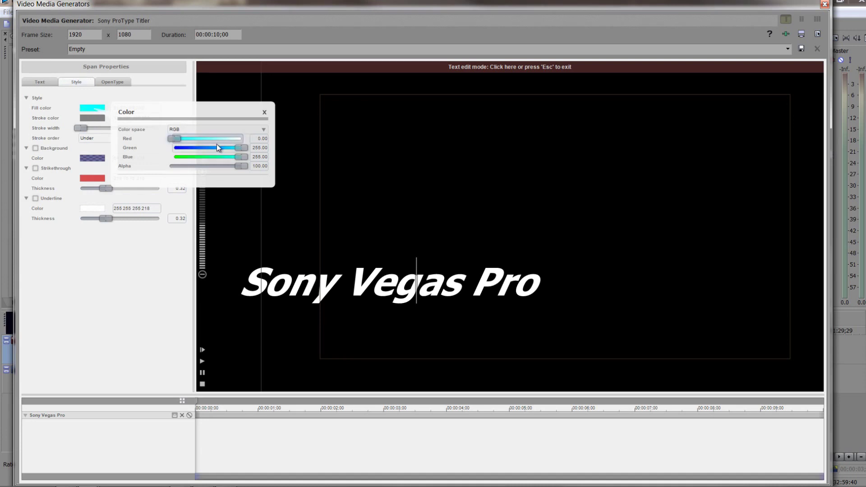
{"action": "left_click_drag", "start_coordinate": [236, 149], "coordinate": [189, 146]}
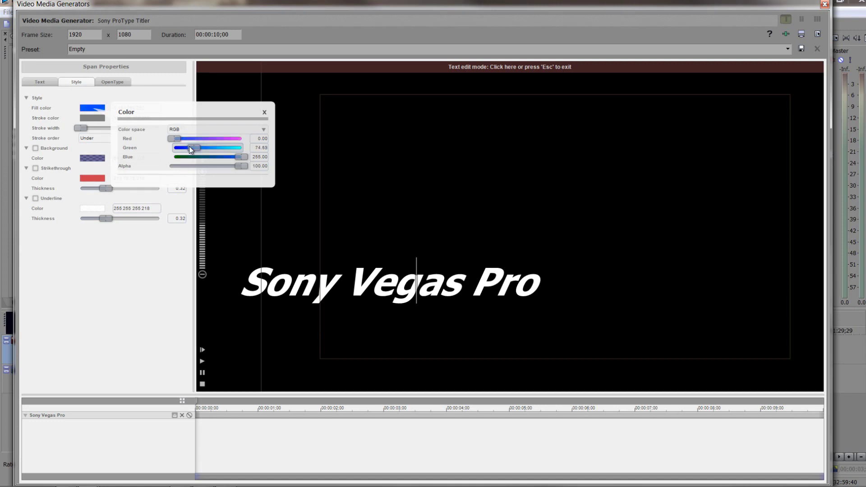
{"action": "left_click", "coordinate": [150, 84]}
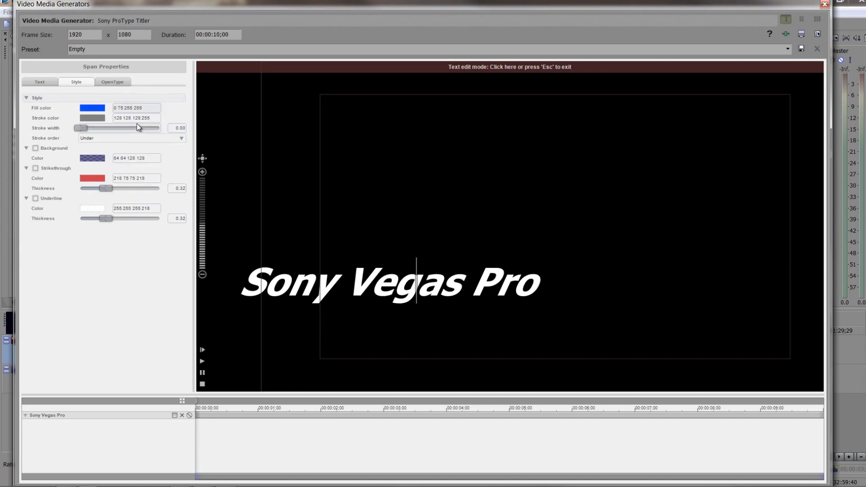
Step: Select the whole title and set its fill to blue, RGB 0 82 255
{"action": "left_click", "coordinate": [458, 277]}
{"action": "left_click_drag", "start_coordinate": [548, 293], "coordinate": [242, 251]}
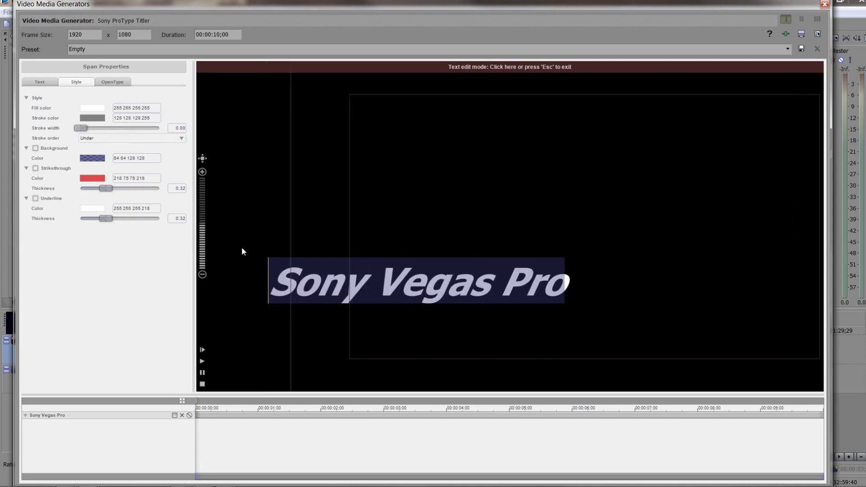
{"action": "left_click", "coordinate": [101, 106]}
{"action": "left_click", "coordinate": [205, 139]}
{"action": "mouse_move", "coordinate": [205, 139]}
{"action": "left_mouse_down"}
{"action": "mouse_move", "coordinate": [159, 148]}
{"action": "mouse_move", "coordinate": [203, 147]}
{"action": "mouse_move", "coordinate": [194, 147]}
{"action": "left_mouse_up"}
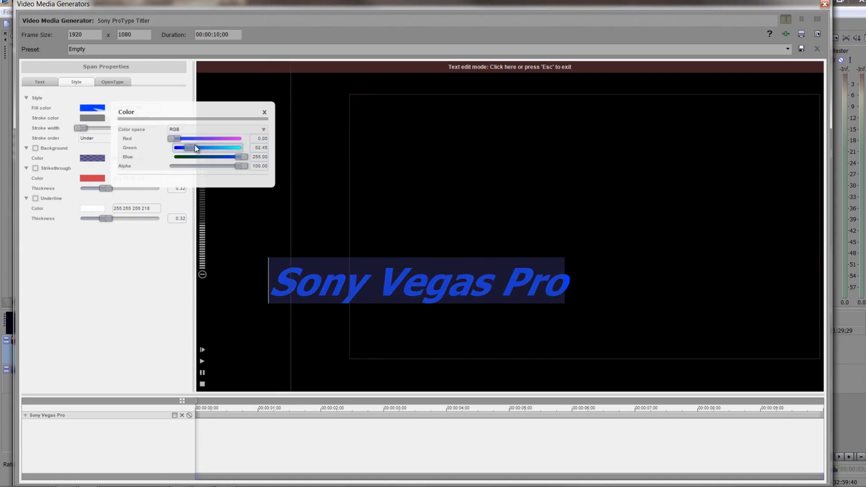
Step: Make the stroke colour white (255 255 255) and set stroke width to 4.36
{"action": "left_click", "coordinate": [88, 121]}
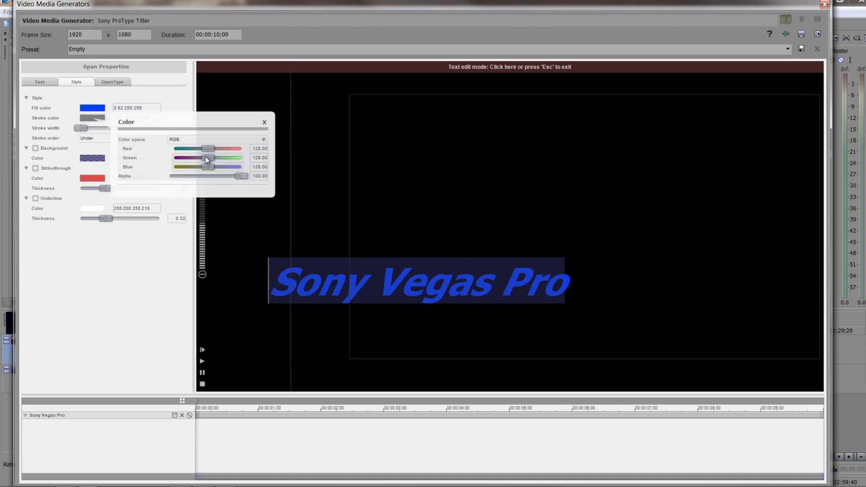
{"action": "left_click_drag", "start_coordinate": [208, 149], "coordinate": [260, 146]}
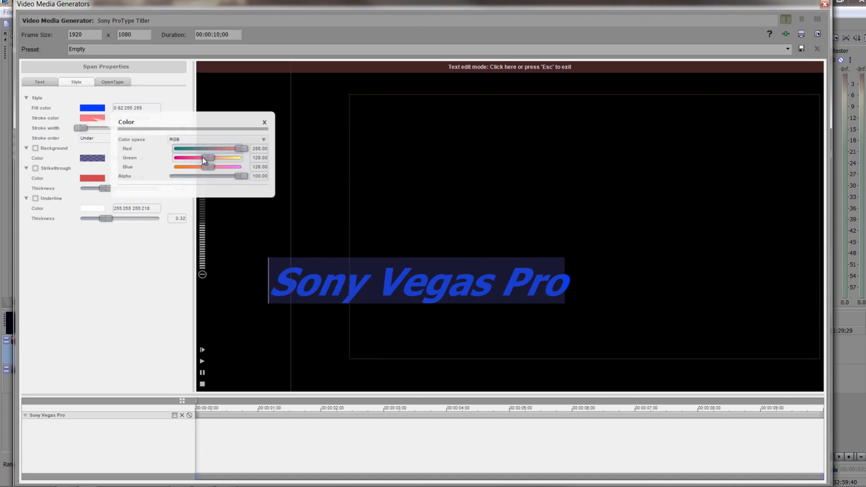
{"action": "mouse_move", "coordinate": [202, 158]}
{"action": "left_mouse_down"}
{"action": "mouse_move", "coordinate": [250, 149]}
{"action": "mouse_move", "coordinate": [210, 167]}
{"action": "mouse_move", "coordinate": [256, 166]}
{"action": "left_mouse_up"}
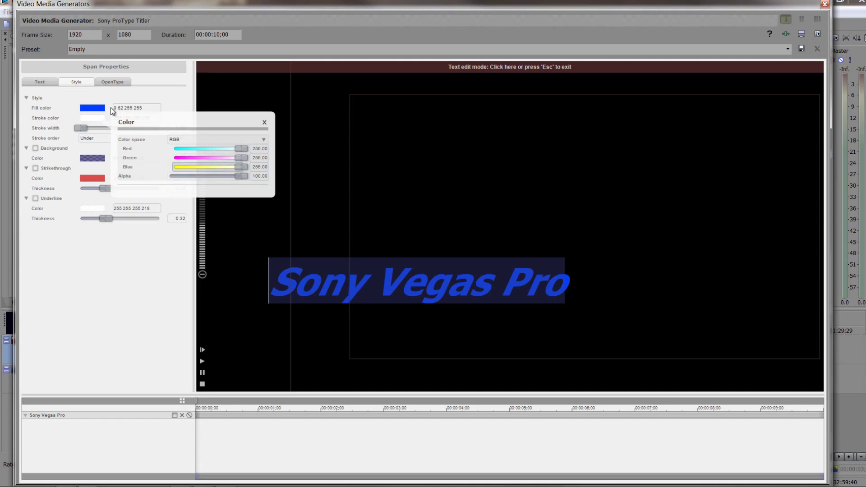
{"action": "left_click", "coordinate": [166, 105]}
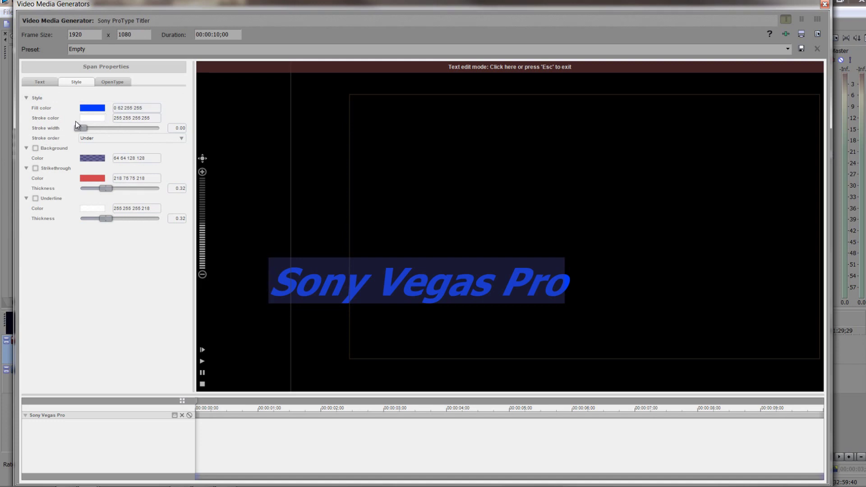
{"action": "mouse_move", "coordinate": [78, 128]}
{"action": "left_mouse_down"}
{"action": "mouse_move", "coordinate": [91, 138]}
{"action": "mouse_move", "coordinate": [113, 132]}
{"action": "left_mouse_up"}
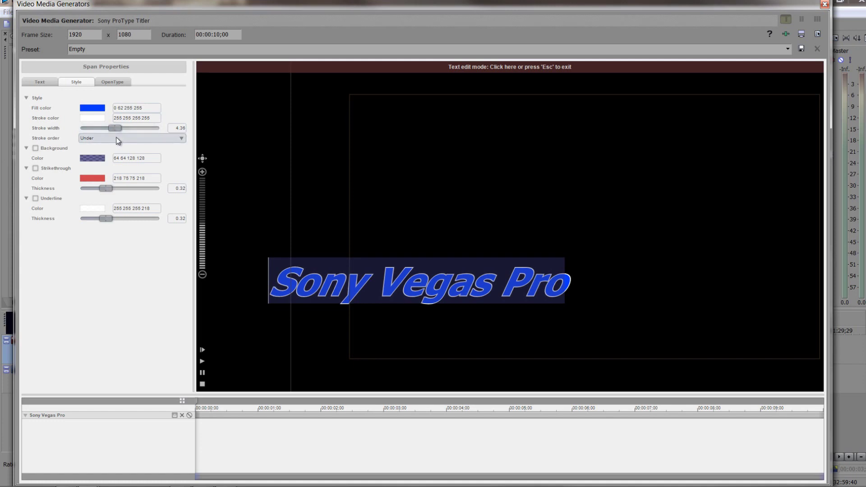
Step: Try stroke order Over, then set it back to Under the fill
{"action": "left_click", "coordinate": [116, 140]}
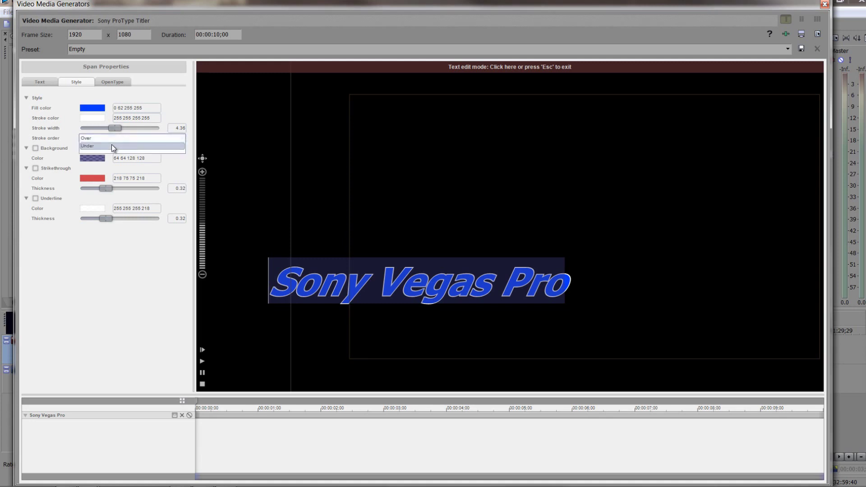
{"action": "left_click", "coordinate": [112, 144]}
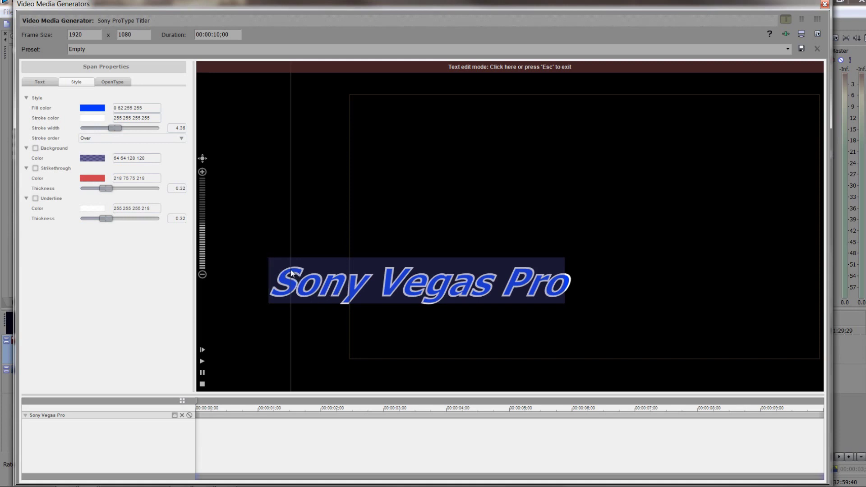
{"action": "left_click", "coordinate": [111, 137]}
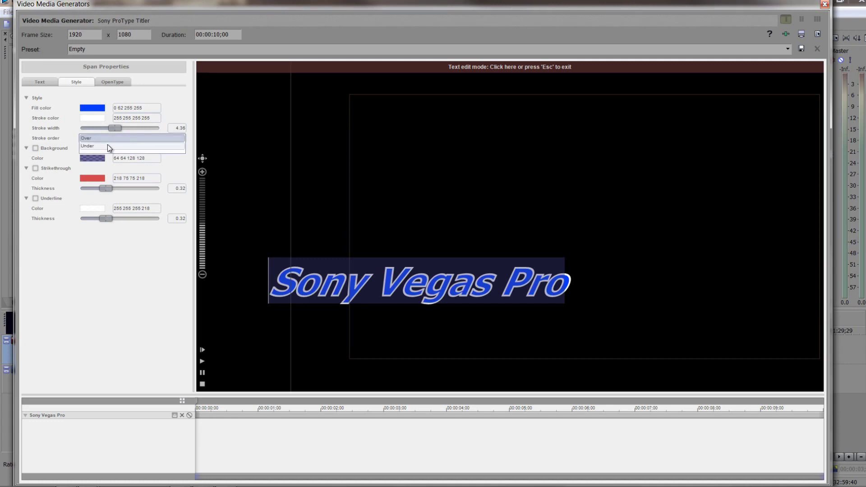
{"action": "left_click", "coordinate": [108, 146]}
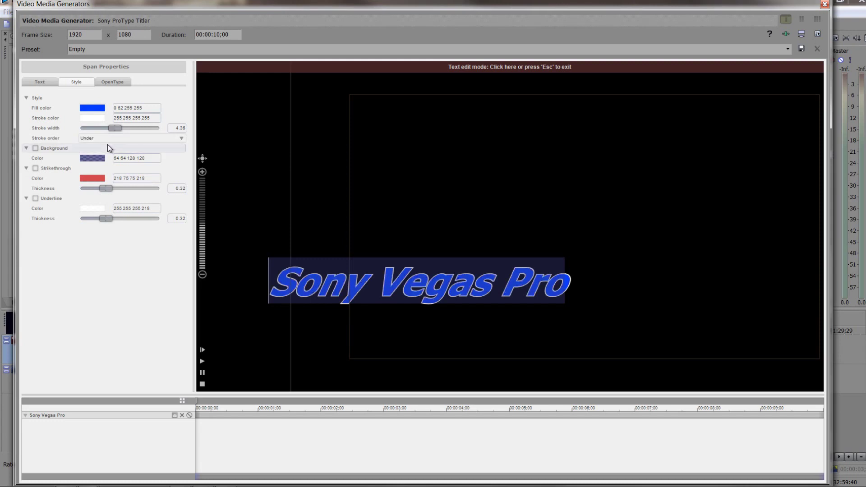
Step: Enable Strikethrough at thickness 0.81 with colour RGB 255 255 255 and Alpha 100
{"action": "left_click", "coordinate": [34, 169]}
{"action": "left_click_drag", "start_coordinate": [127, 191], "coordinate": [138, 189]}
{"action": "left_click", "coordinate": [99, 178]}
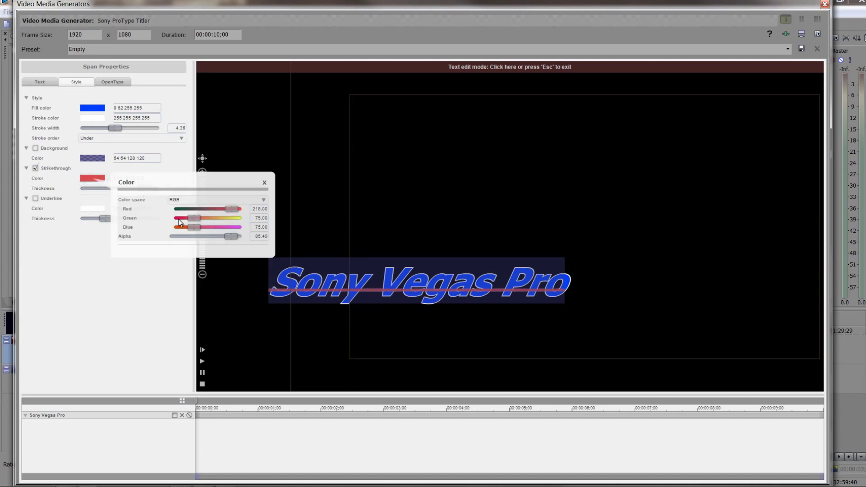
{"action": "left_click_drag", "start_coordinate": [198, 220], "coordinate": [243, 210]}
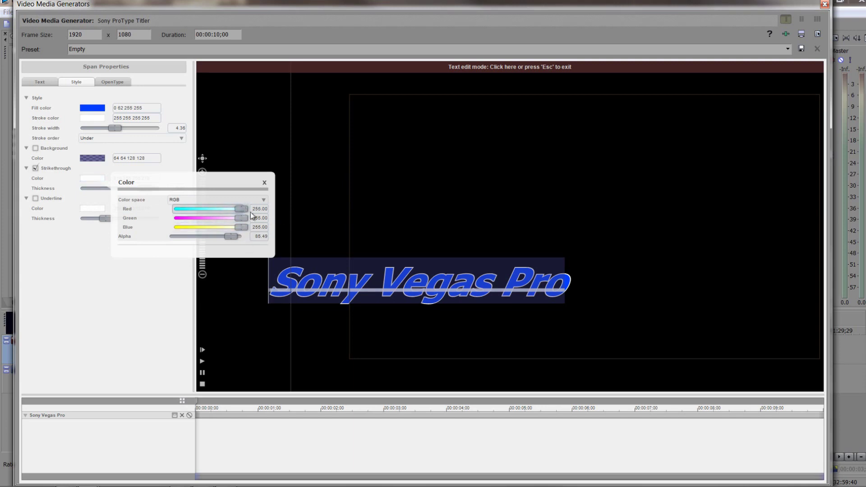
{"action": "left_click_drag", "start_coordinate": [231, 235], "coordinate": [247, 237]}
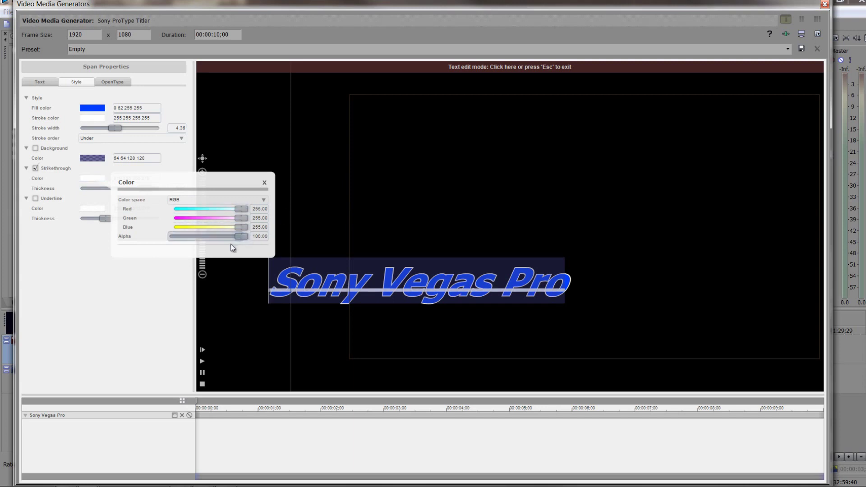
{"action": "left_click", "coordinate": [172, 159]}
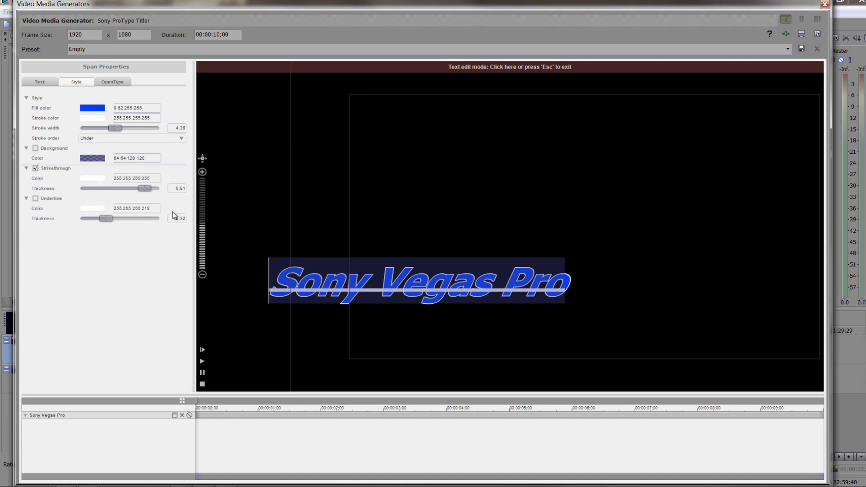
Step: Uncheck Strikethrough, toggle Underline on and off, and return from OpenType to the Style tab
{"action": "left_click", "coordinate": [36, 168]}
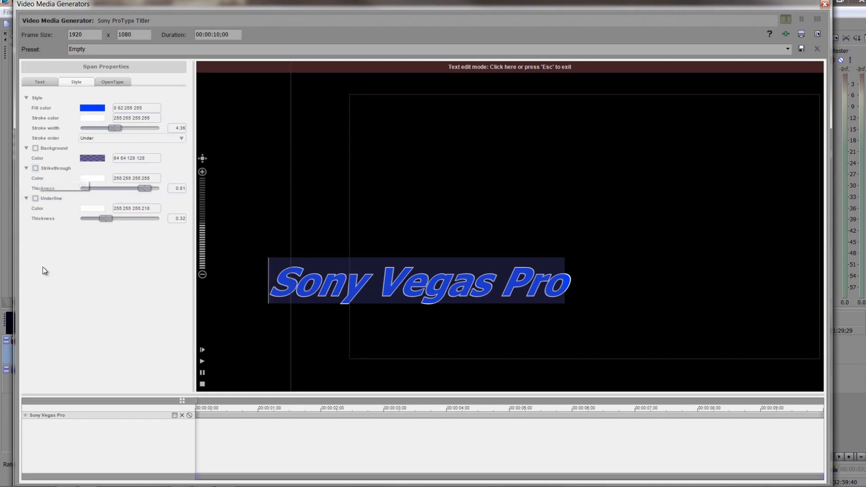
{"action": "left_click", "coordinate": [35, 198]}
{"action": "left_click", "coordinate": [35, 198]}
{"action": "left_click", "coordinate": [120, 83]}
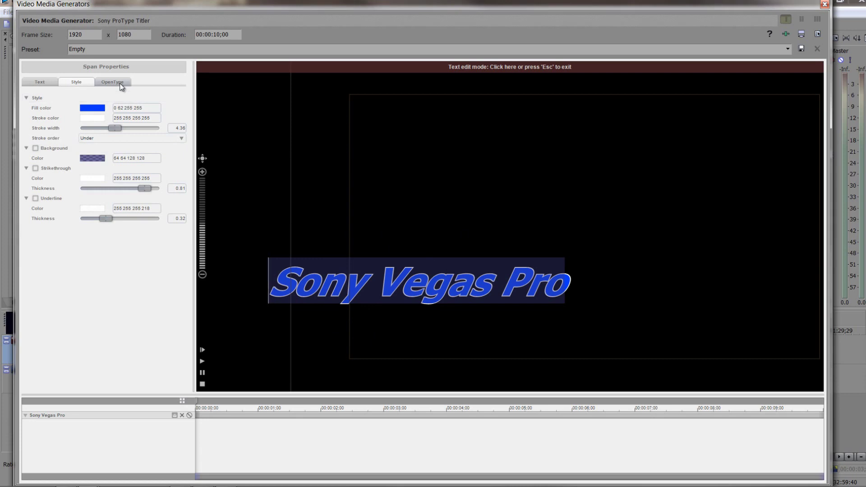
{"action": "left_click", "coordinate": [76, 82]}
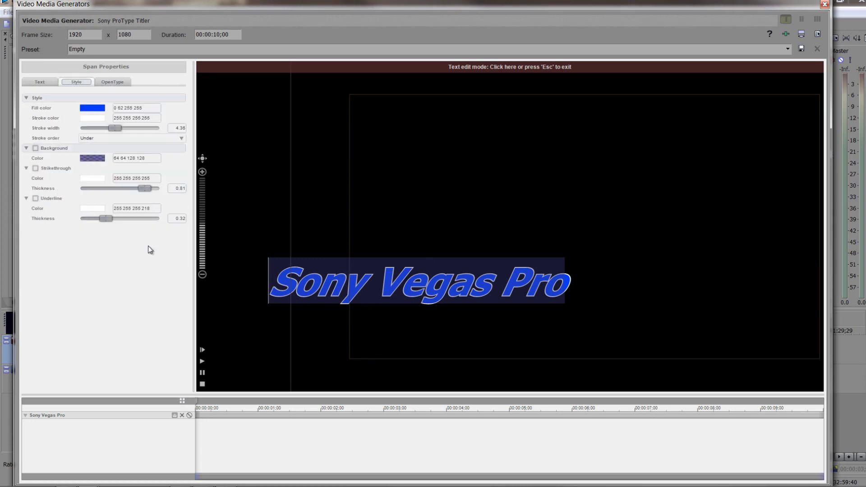
{"action": "mouse_move", "coordinate": [204, 244]}
{"action": "left_mouse_down"}
{"action": "mouse_move", "coordinate": [203, 206]}
{"action": "mouse_move", "coordinate": [203, 252]}
{"action": "mouse_move", "coordinate": [204, 192]}
{"action": "mouse_move", "coordinate": [205, 234]}
{"action": "left_mouse_up"}
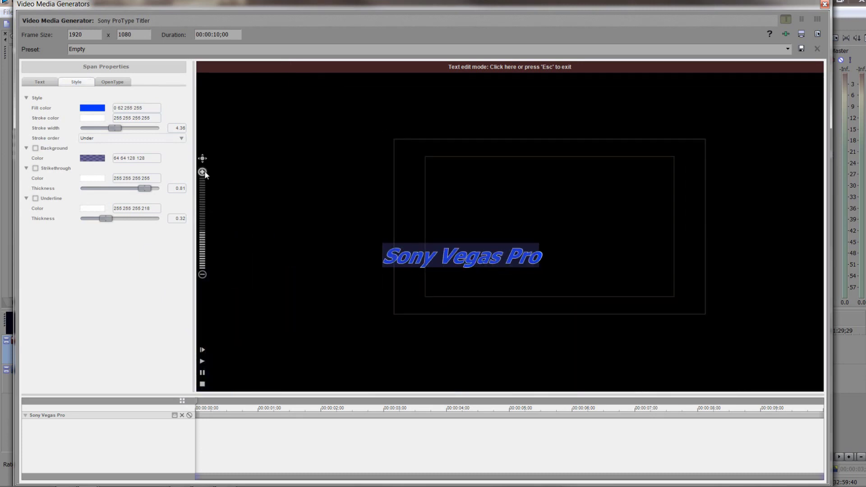
{"action": "left_click_drag", "start_coordinate": [203, 158], "coordinate": [170, 158]}
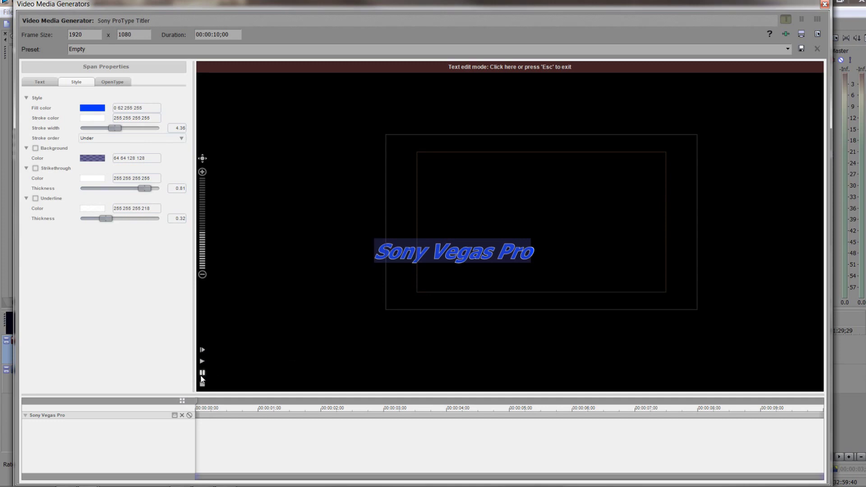
{"action": "left_click", "coordinate": [203, 233]}
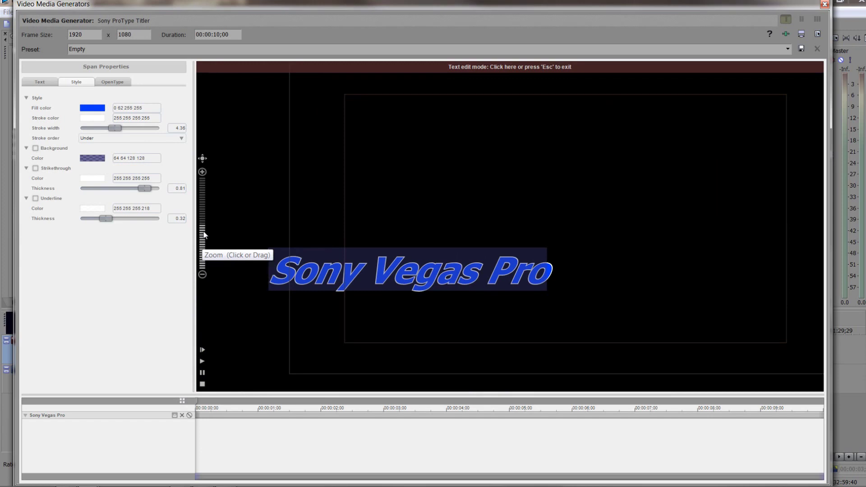
Step: Enable Rotation keyframing, set rotation to -54.42 at the 1:00 mark, and scrub to preview
{"action": "left_click", "coordinate": [513, 66]}
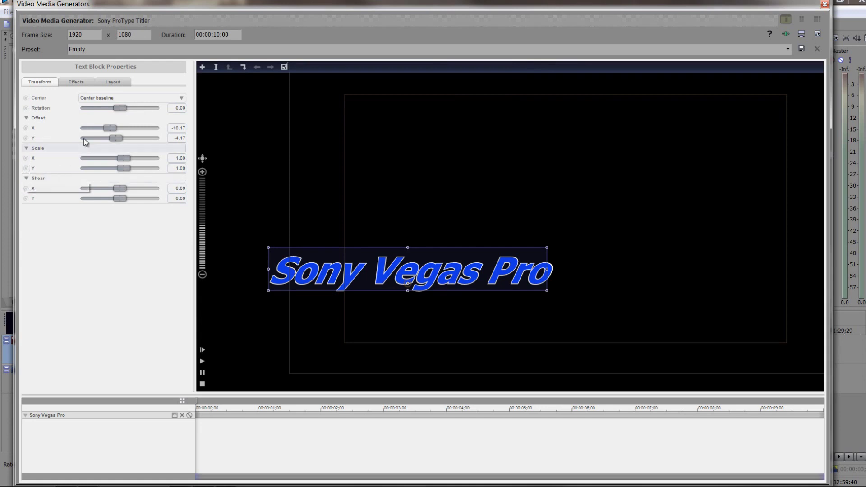
{"action": "left_click", "coordinate": [27, 109]}
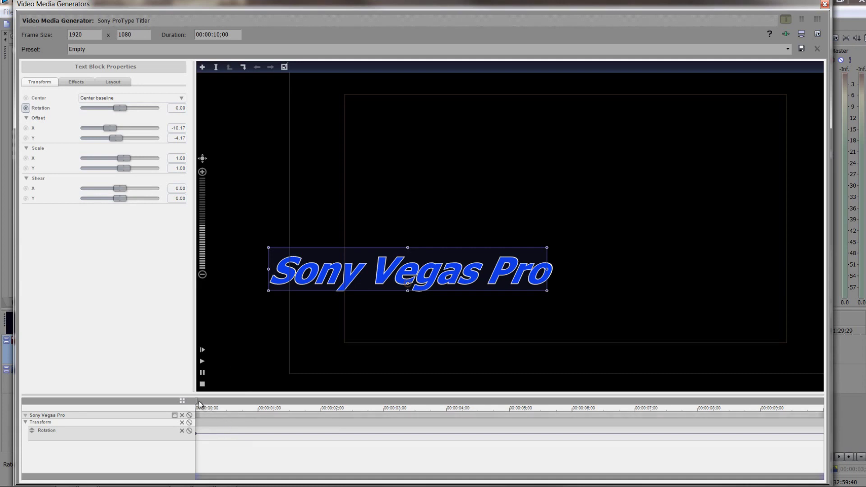
{"action": "left_click_drag", "start_coordinate": [207, 401], "coordinate": [261, 409]}
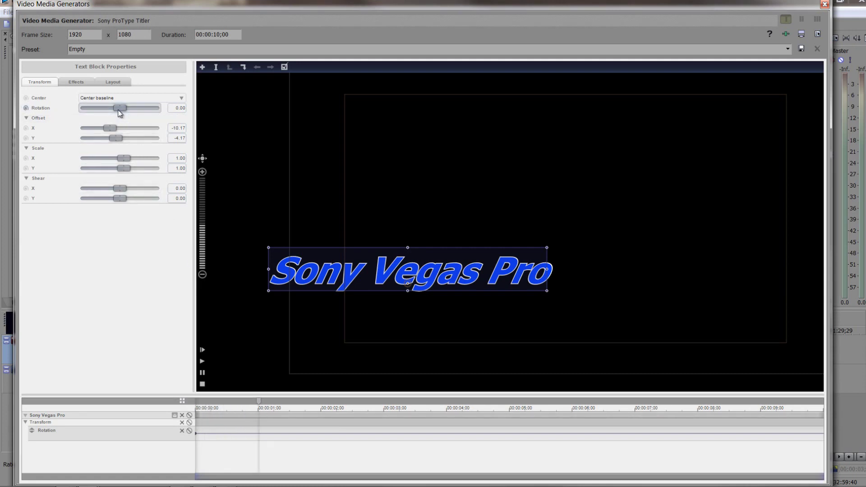
{"action": "left_click_drag", "start_coordinate": [116, 110], "coordinate": [112, 110]}
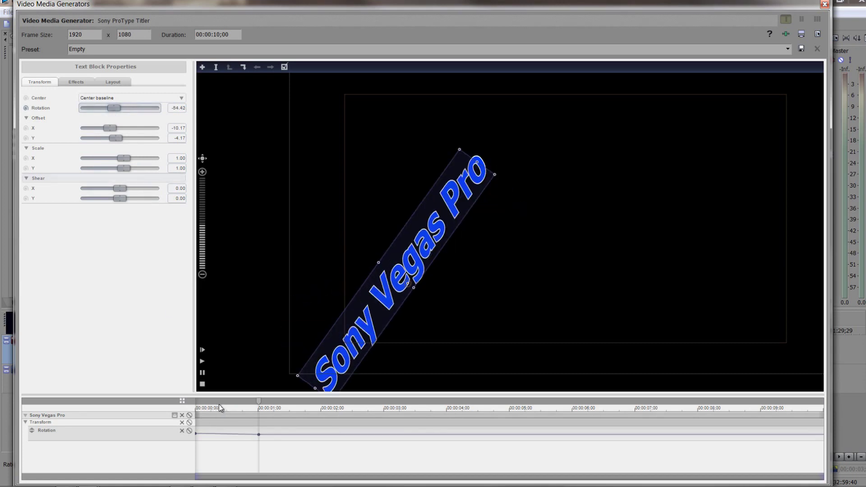
{"action": "left_click_drag", "start_coordinate": [260, 403], "coordinate": [186, 417]}
Step: Move the rotation centre up from the text's base and scrub to preview the swing
{"action": "left_click", "coordinate": [408, 288]}
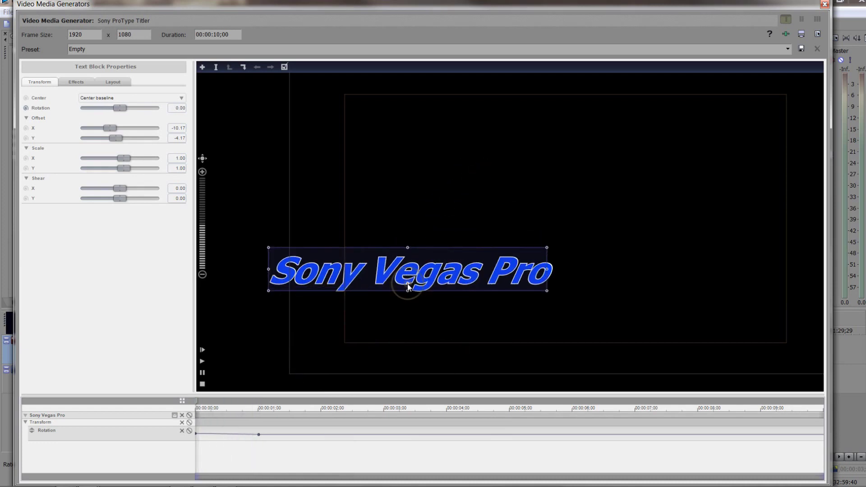
{"action": "left_click_drag", "start_coordinate": [409, 287], "coordinate": [406, 189]}
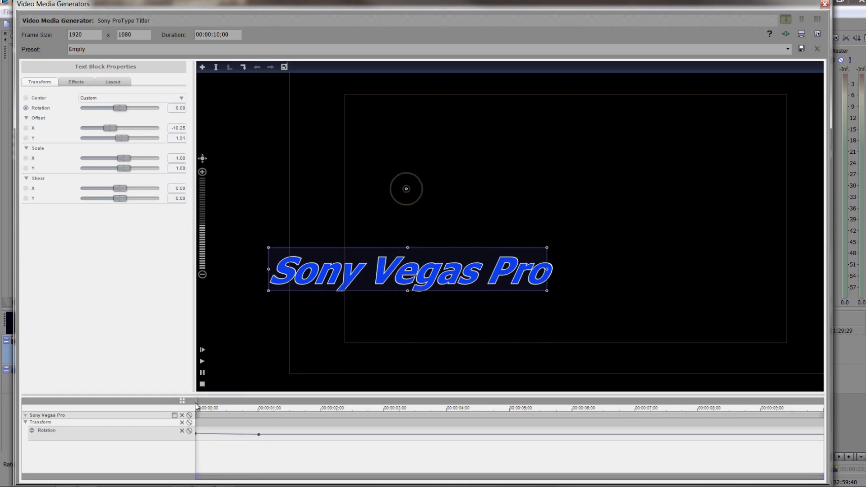
{"action": "left_click_drag", "start_coordinate": [202, 406], "coordinate": [170, 426]}
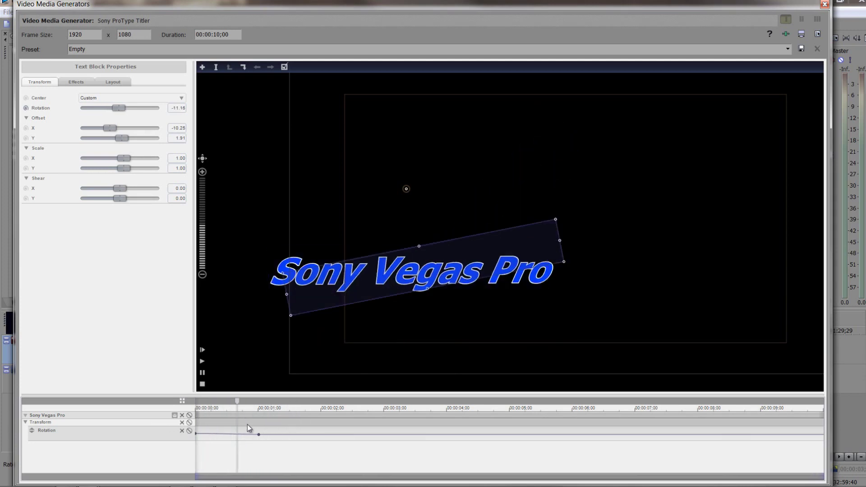
{"action": "left_click_drag", "start_coordinate": [253, 424], "coordinate": [147, 431]}
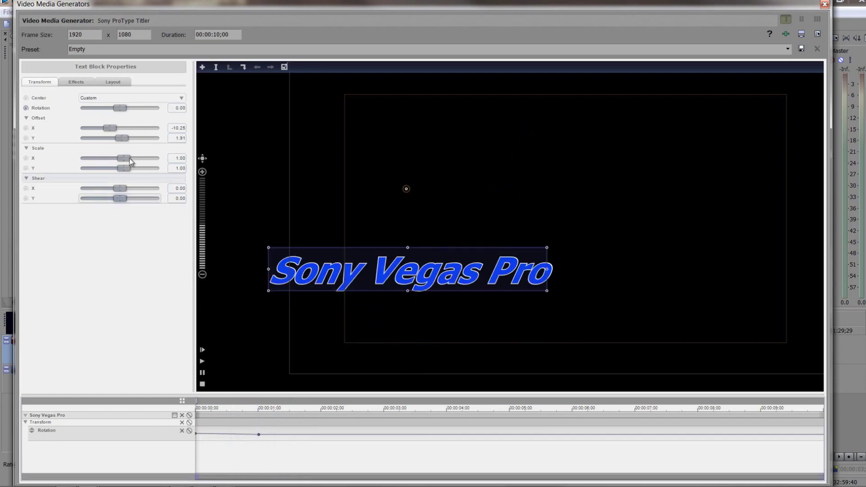
Step: Keep the Center anchor and place the pivot up-right of the title, offset 2.50, 2.59
{"action": "left_click", "coordinate": [136, 98]}
{"action": "left_click", "coordinate": [138, 131]}
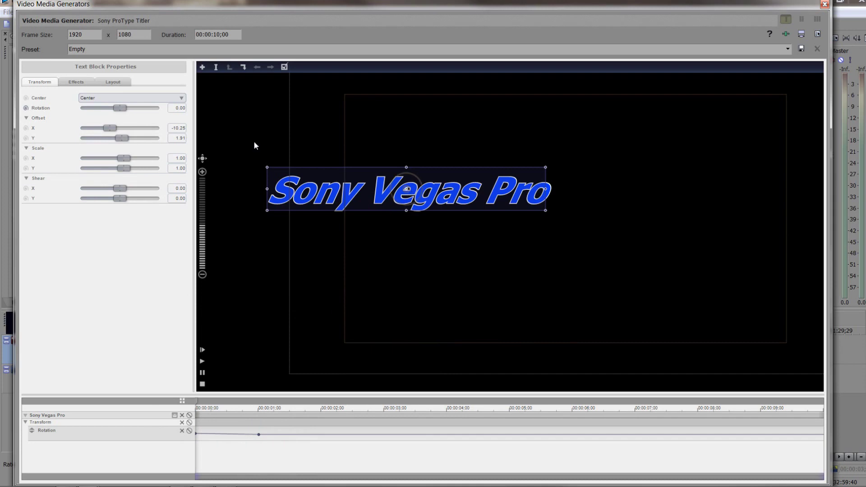
{"action": "left_click", "coordinate": [161, 98]}
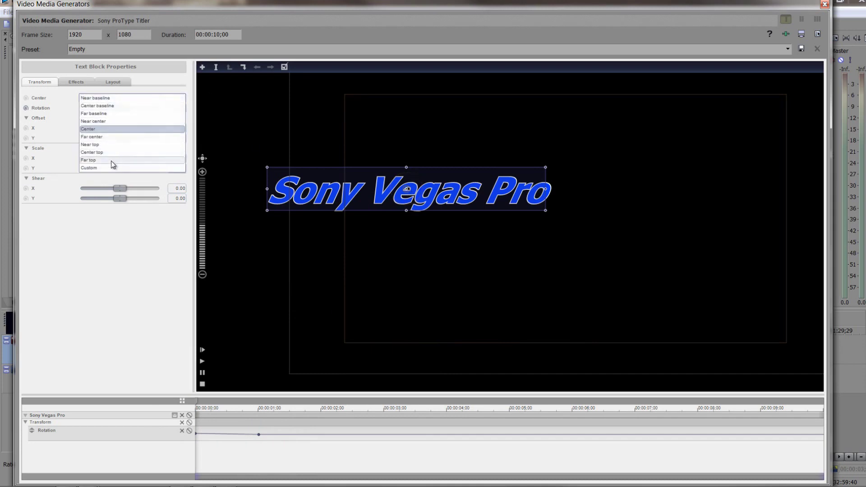
{"action": "left_click", "coordinate": [409, 192]}
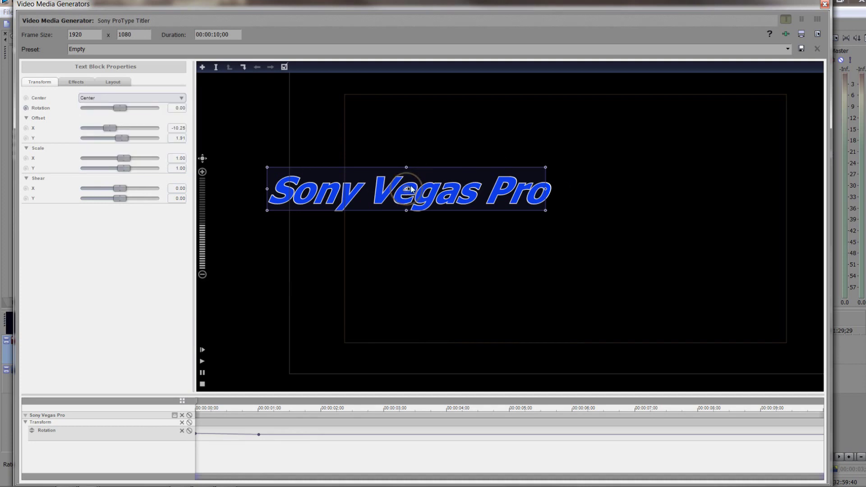
{"action": "left_click_drag", "start_coordinate": [411, 189], "coordinate": [605, 178]}
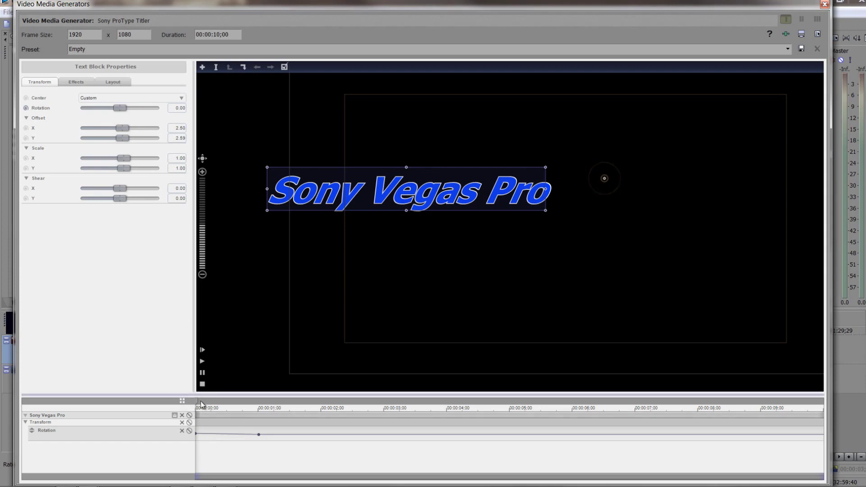
Step: Add a rotation keyframe near 00:00:02;10 returning the title to about -0.13 degrees
{"action": "left_click_drag", "start_coordinate": [201, 405], "coordinate": [258, 433]}
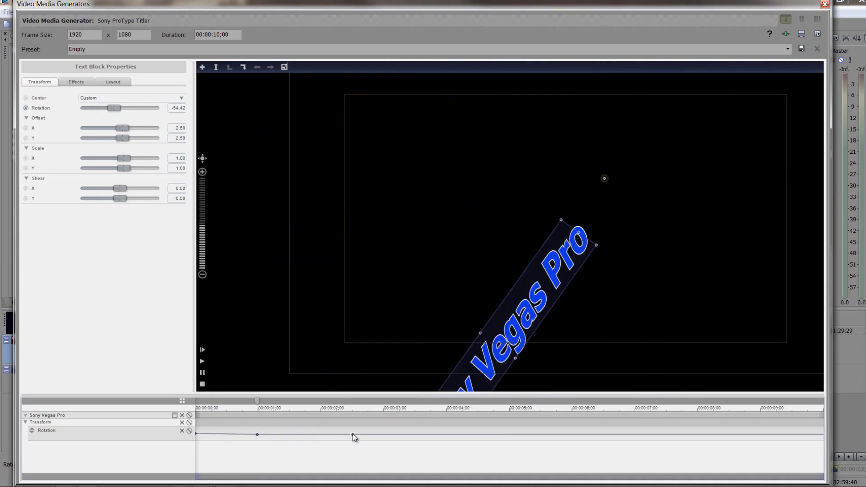
{"action": "left_click_drag", "start_coordinate": [352, 434], "coordinate": [353, 432]}
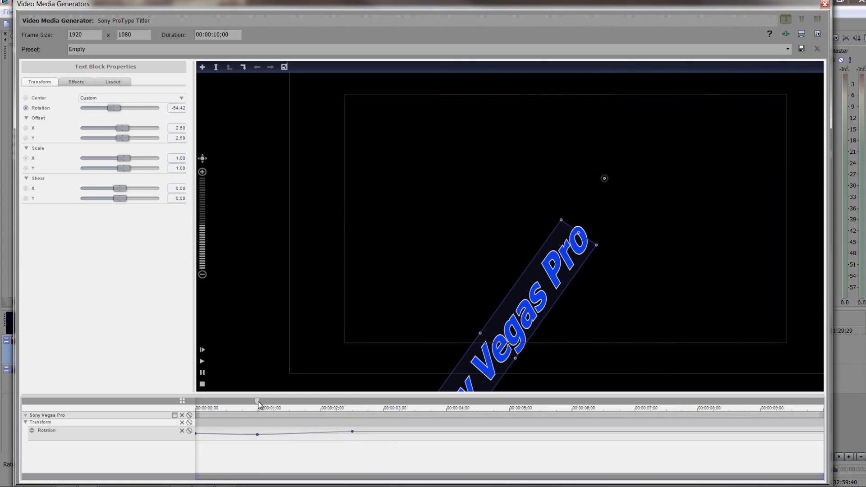
{"action": "left_click_drag", "start_coordinate": [257, 401], "coordinate": [351, 433]}
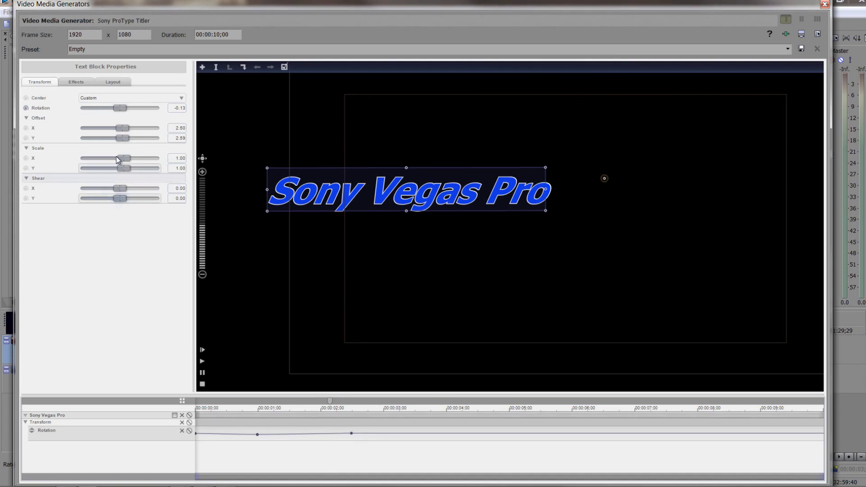
Step: Skew the title to shear X -0.41, Y -0.29 and move its pivot offset to -0.68, -1.89
{"action": "left_click_drag", "start_coordinate": [120, 128], "coordinate": [131, 143]}
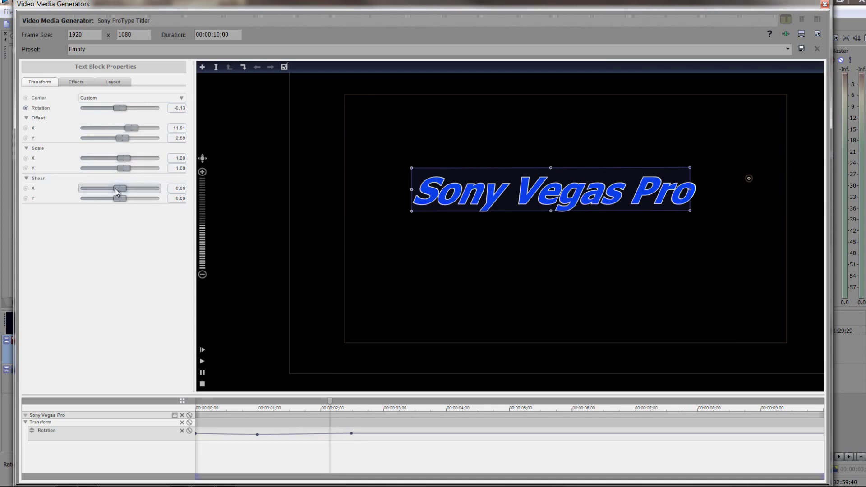
{"action": "mouse_move", "coordinate": [116, 188]}
{"action": "left_mouse_down"}
{"action": "mouse_move", "coordinate": [139, 190]}
{"action": "mouse_move", "coordinate": [96, 191]}
{"action": "mouse_move", "coordinate": [132, 203]}
{"action": "mouse_move", "coordinate": [117, 205]}
{"action": "left_mouse_up"}
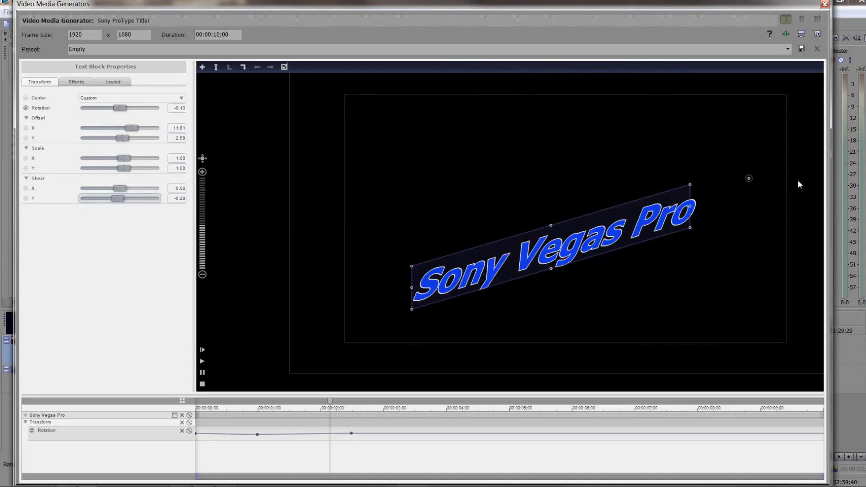
{"action": "mouse_move", "coordinate": [748, 179]}
{"action": "left_mouse_down"}
{"action": "mouse_move", "coordinate": [674, 237]}
{"action": "mouse_move", "coordinate": [557, 298]}
{"action": "left_mouse_up"}
{"action": "left_click_drag", "start_coordinate": [556, 225], "coordinate": [555, 194]}
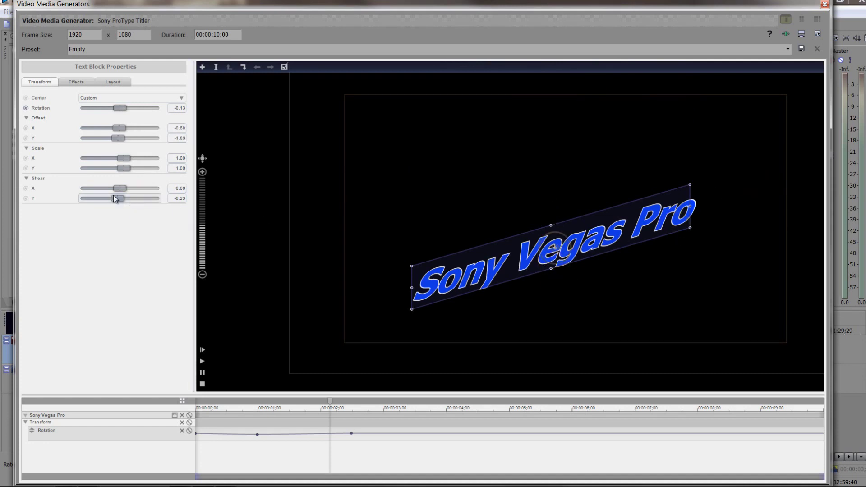
{"action": "mouse_move", "coordinate": [116, 191]}
{"action": "left_mouse_down"}
{"action": "mouse_move", "coordinate": [143, 192]}
{"action": "mouse_move", "coordinate": [104, 189]}
{"action": "mouse_move", "coordinate": [145, 194]}
{"action": "mouse_move", "coordinate": [119, 201]}
{"action": "left_mouse_up"}
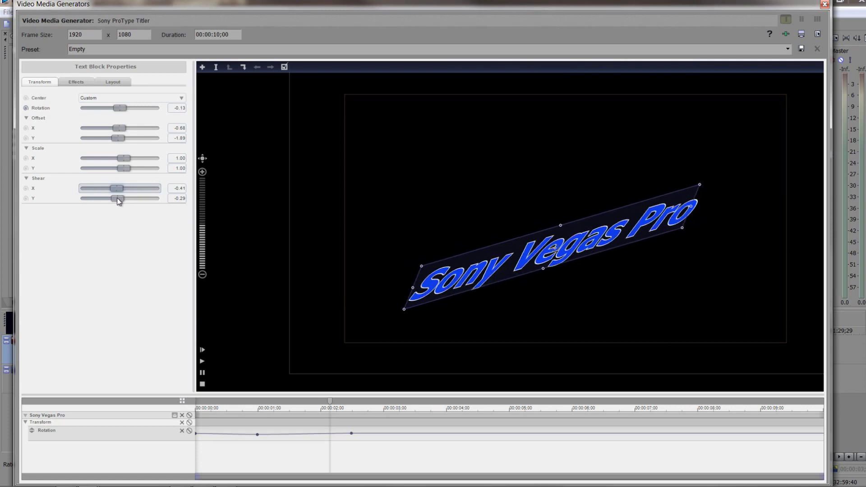
Step: Reset the title's X/Y Offset and Shear to 0, then lower its opacity slightly in Effects
{"action": "left_click", "coordinate": [75, 83]}
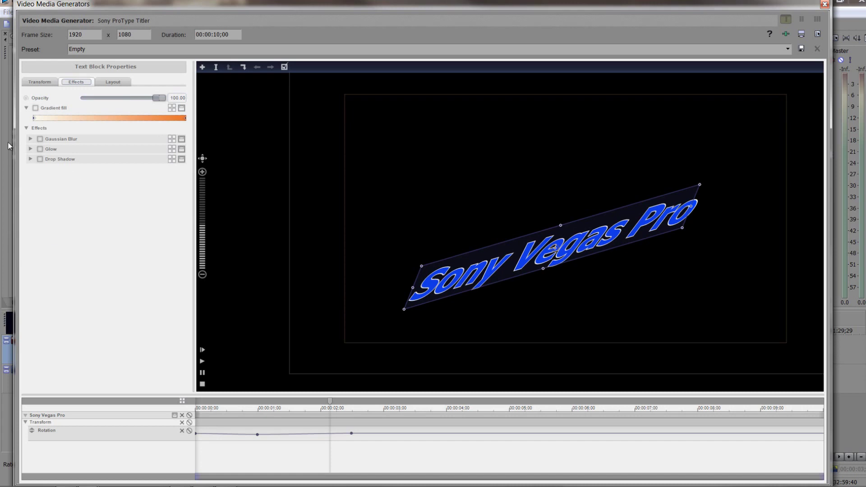
{"action": "left_click", "coordinate": [36, 82]}
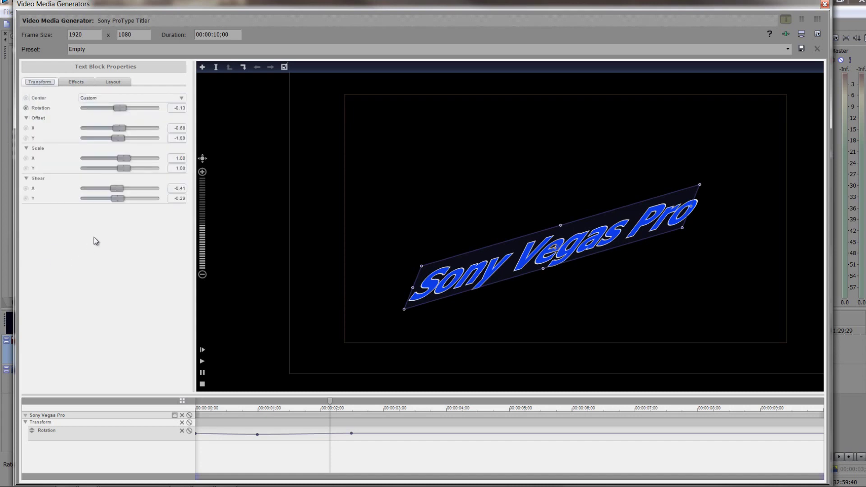
{"action": "double_click", "coordinate": [120, 128]}
{"action": "double_click", "coordinate": [120, 139]}
{"action": "double_click", "coordinate": [117, 188]}
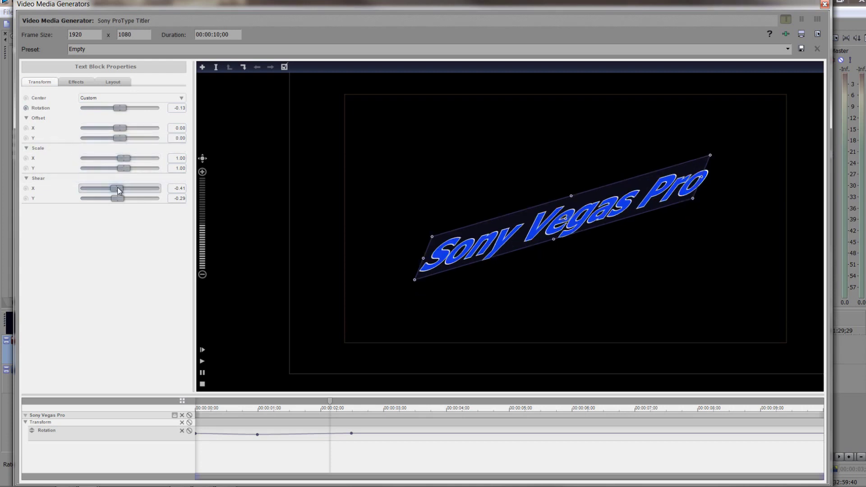
{"action": "double_click", "coordinate": [119, 199]}
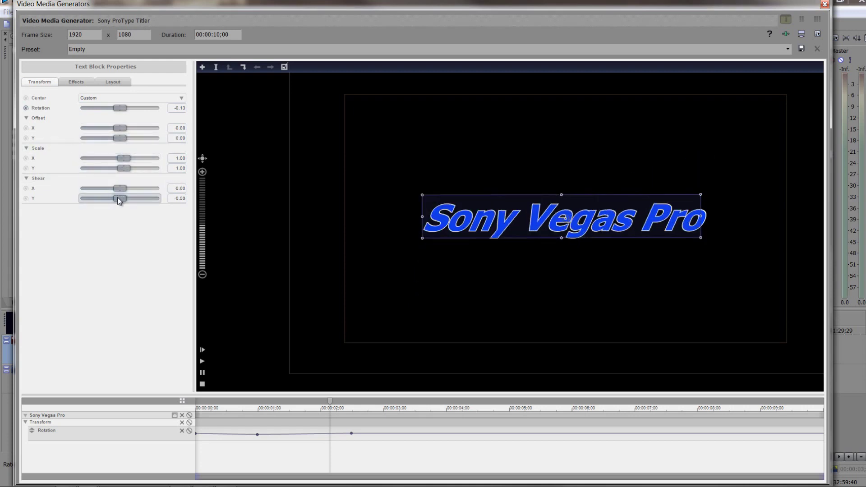
{"action": "left_click", "coordinate": [77, 82]}
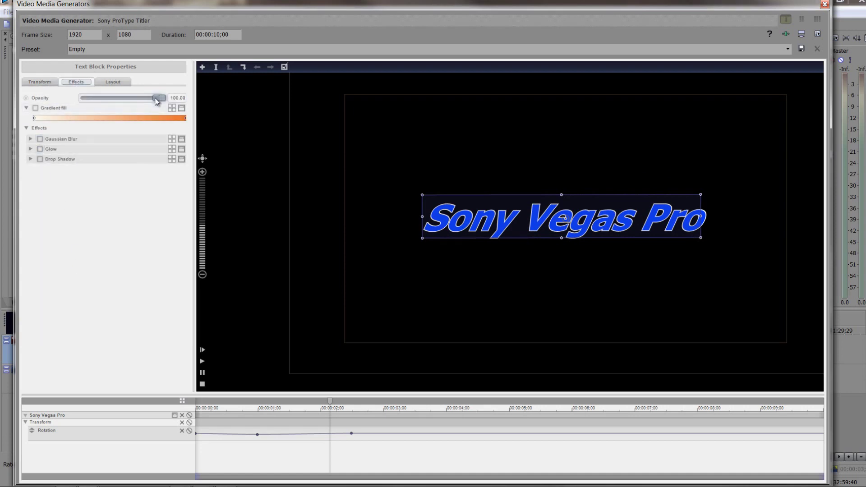
{"action": "left_click_drag", "start_coordinate": [159, 98], "coordinate": [185, 104]}
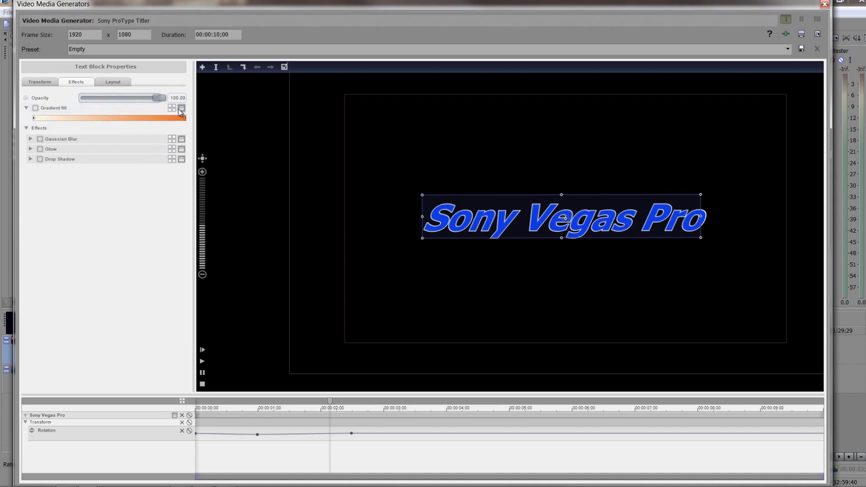
Step: Enable gradient fill, angle it toward the bottom-left, and make its end stop green (RGB 0, 183.92, 39)
{"action": "left_click", "coordinate": [35, 108]}
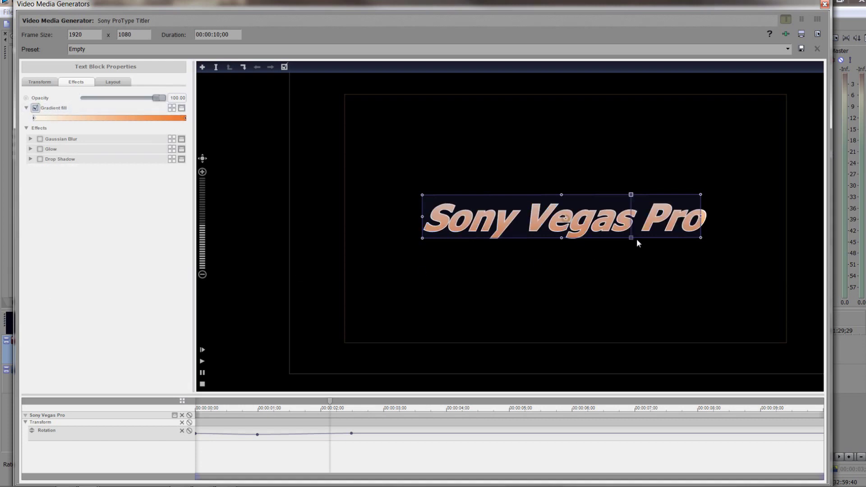
{"action": "left_click_drag", "start_coordinate": [632, 239], "coordinate": [635, 266]}
{"action": "left_click_drag", "start_coordinate": [561, 244], "coordinate": [442, 234]}
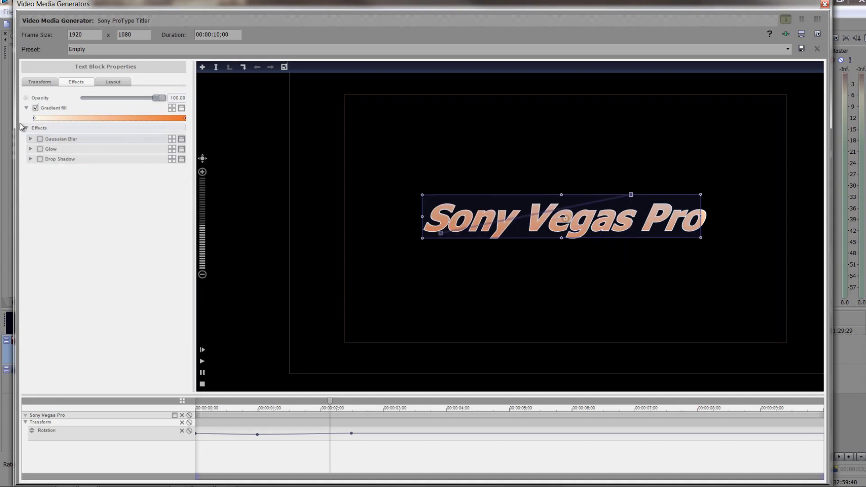
{"action": "left_click", "coordinate": [185, 117]}
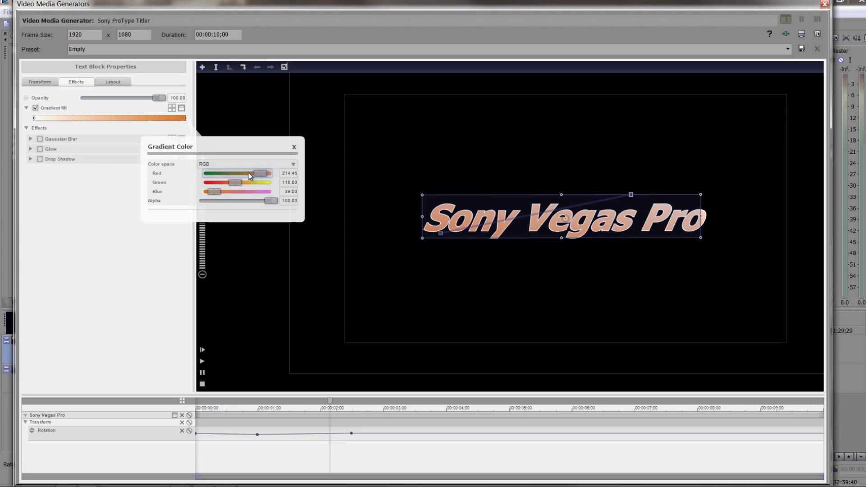
{"action": "left_click_drag", "start_coordinate": [249, 172], "coordinate": [174, 176]}
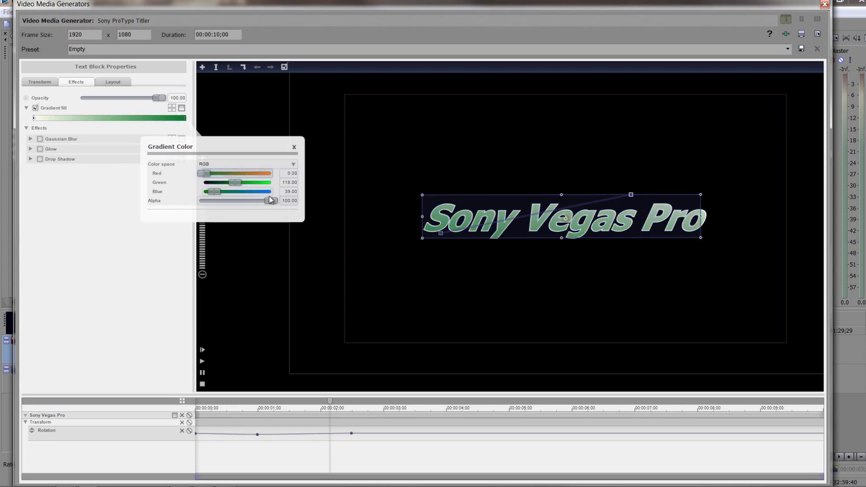
{"action": "left_click_drag", "start_coordinate": [240, 181], "coordinate": [258, 181]}
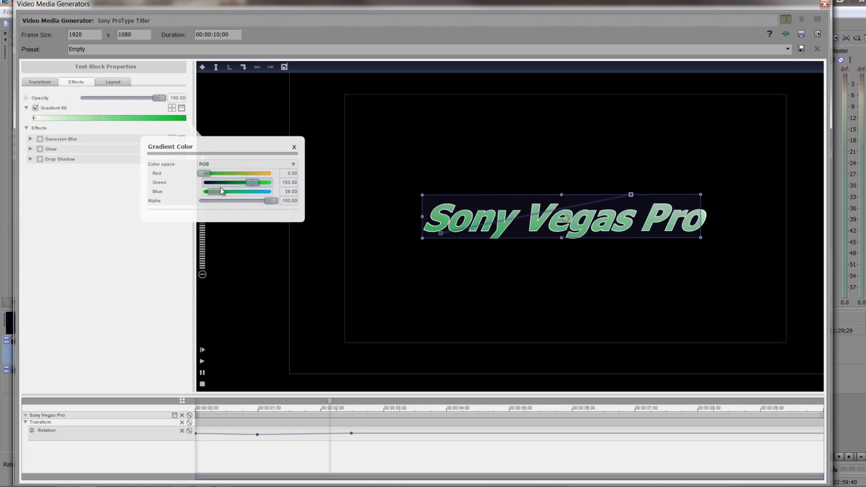
{"action": "left_click", "coordinate": [294, 147]}
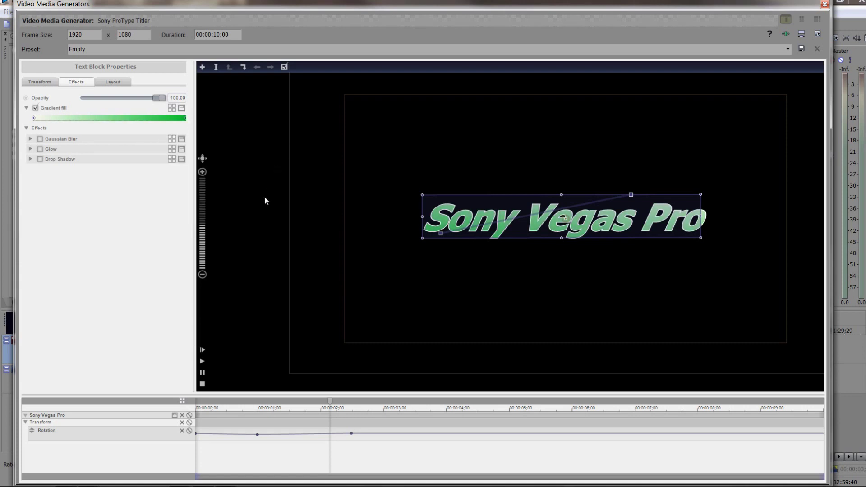
Step: Point the green gradient straight down the text and nudge the text block slightly left
{"action": "mouse_move", "coordinate": [632, 195]}
{"action": "left_mouse_down"}
{"action": "mouse_move", "coordinate": [694, 225]}
{"action": "mouse_move", "coordinate": [596, 174]}
{"action": "mouse_move", "coordinate": [592, 191]}
{"action": "left_mouse_up"}
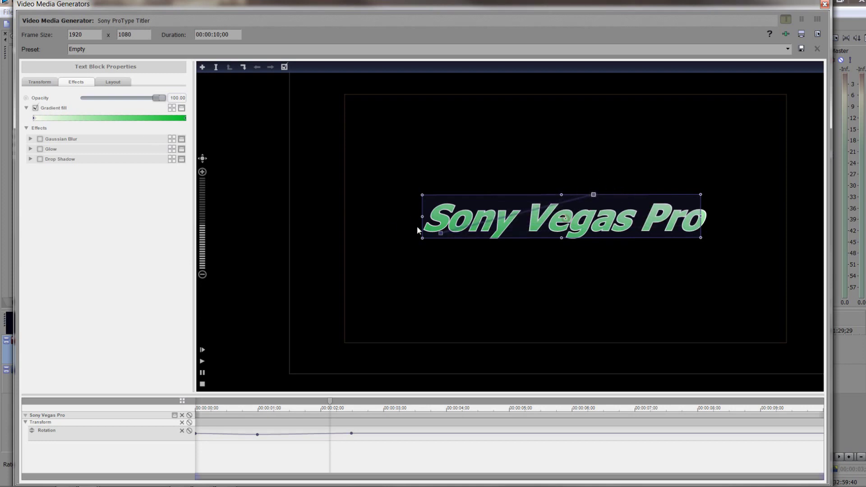
{"action": "left_click_drag", "start_coordinate": [472, 234], "coordinate": [461, 234]}
{"action": "mouse_move", "coordinate": [573, 242]}
{"action": "left_mouse_down"}
{"action": "mouse_move", "coordinate": [581, 281]}
{"action": "mouse_move", "coordinate": [581, 218]}
{"action": "mouse_move", "coordinate": [582, 235]}
{"action": "left_mouse_up"}
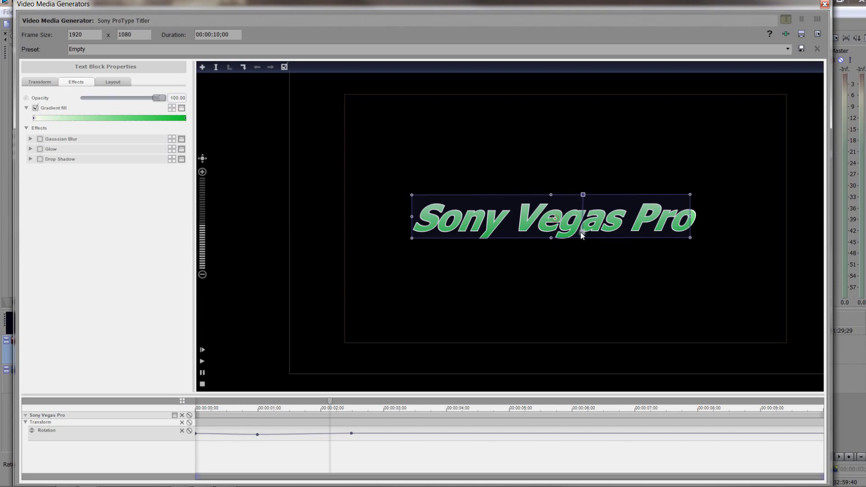
Step: Save the green gradient under its default name and apply the Soft Blue preset gradient
{"action": "left_click", "coordinate": [181, 109]}
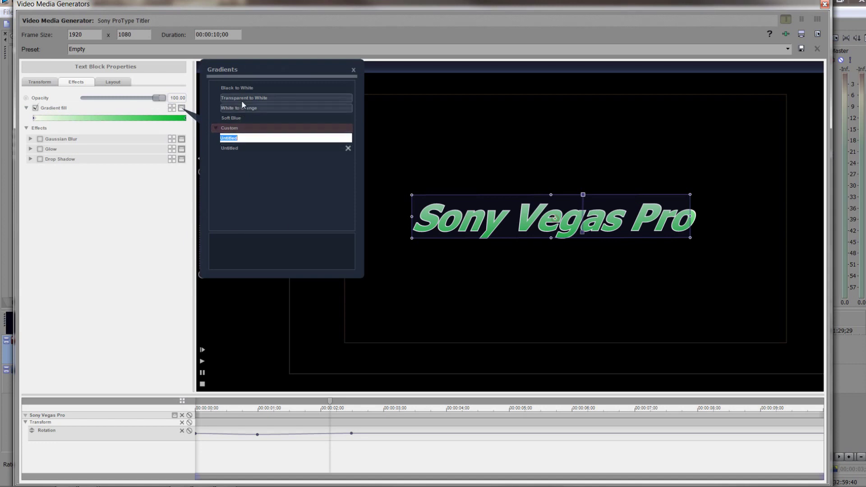
{"action": "key", "text": "Return"}
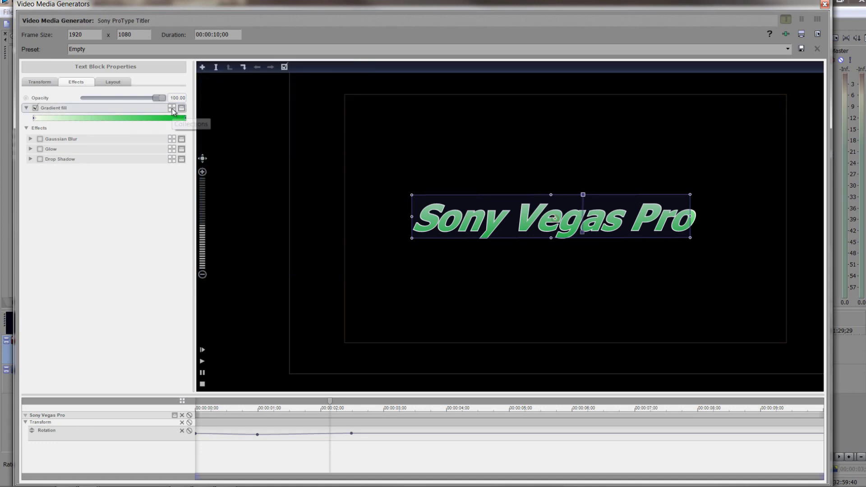
{"action": "left_click", "coordinate": [172, 108]}
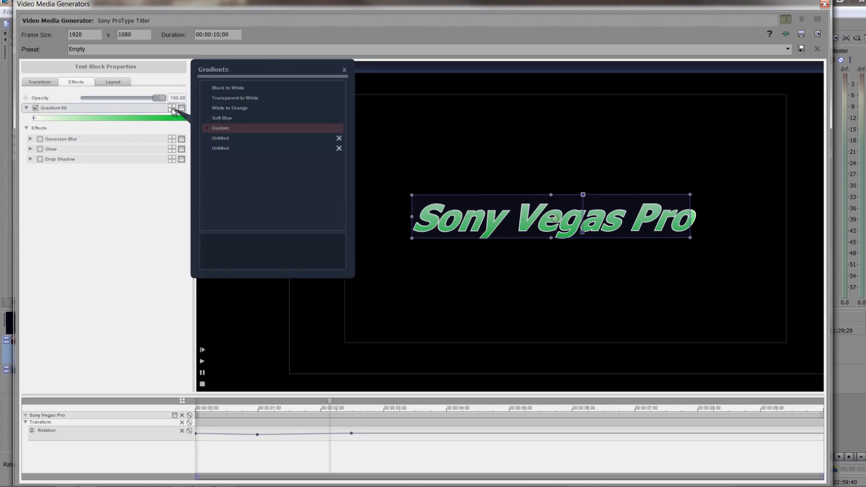
{"action": "left_click", "coordinate": [232, 118]}
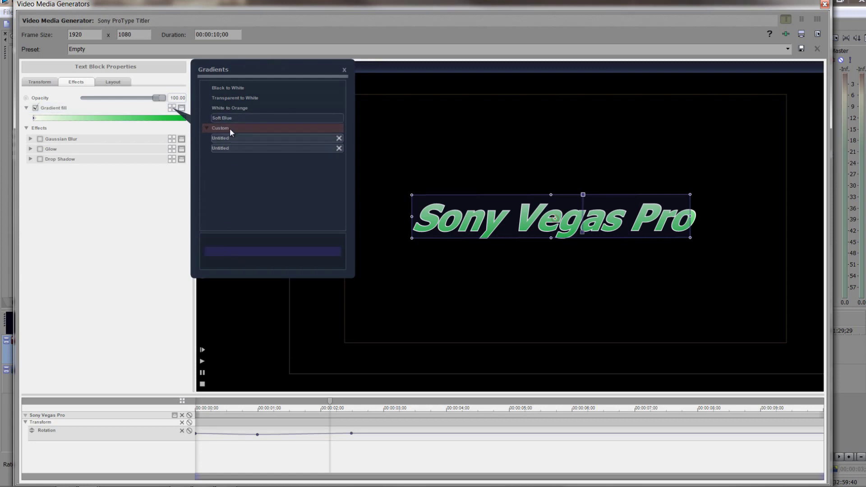
{"action": "double_click", "coordinate": [227, 118]}
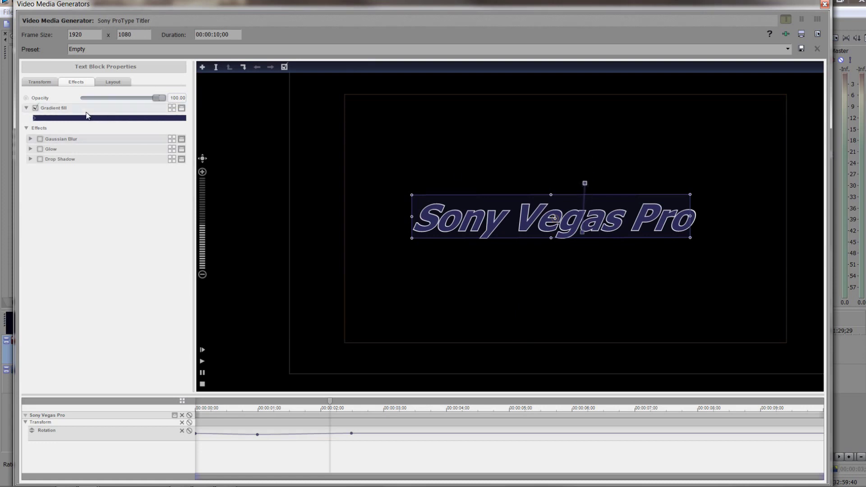
Step: Set the gradient's left stop to white and its right stop to cyan (RGB 0, 255, 255)
{"action": "left_click", "coordinate": [35, 120]}
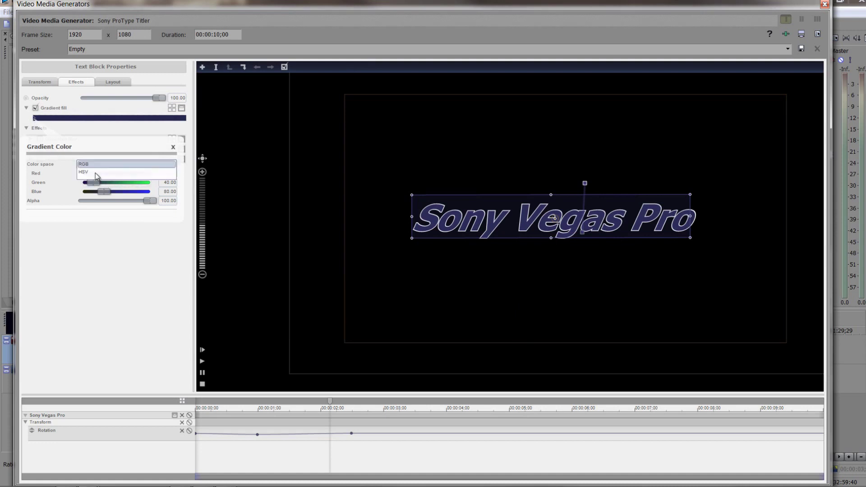
{"action": "left_click_drag", "start_coordinate": [95, 174], "coordinate": [150, 173]}
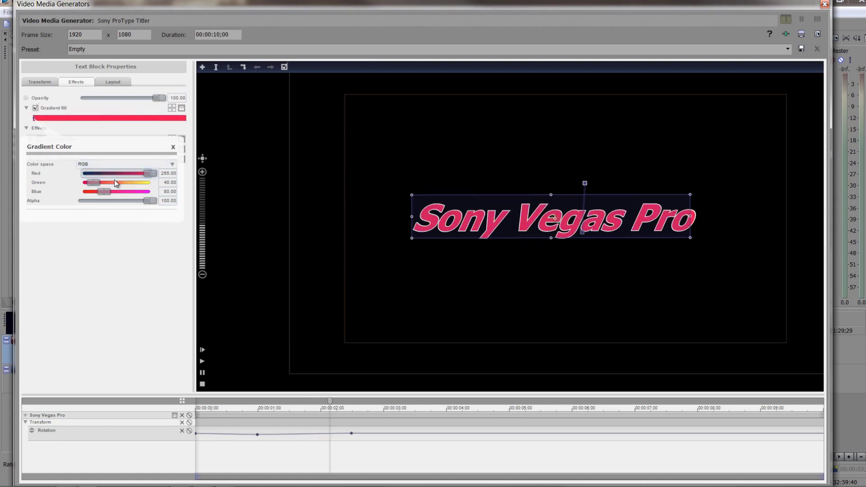
{"action": "left_click_drag", "start_coordinate": [93, 182], "coordinate": [156, 192]}
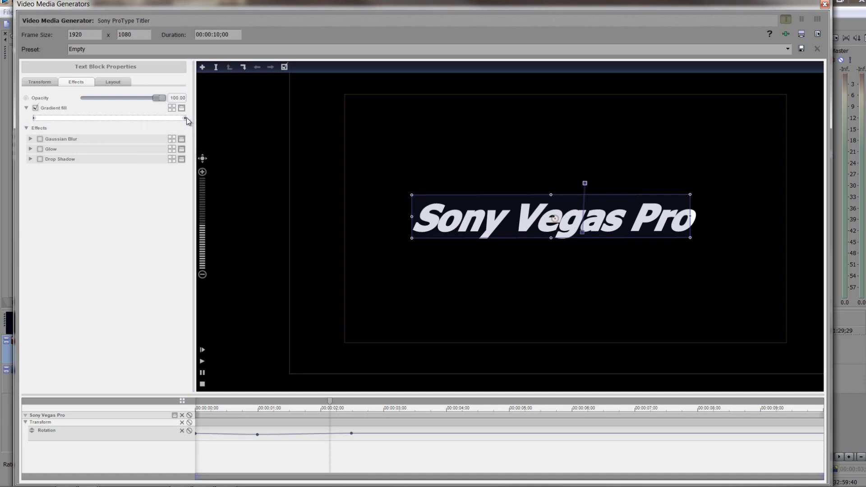
{"action": "mouse_move", "coordinate": [184, 118]}
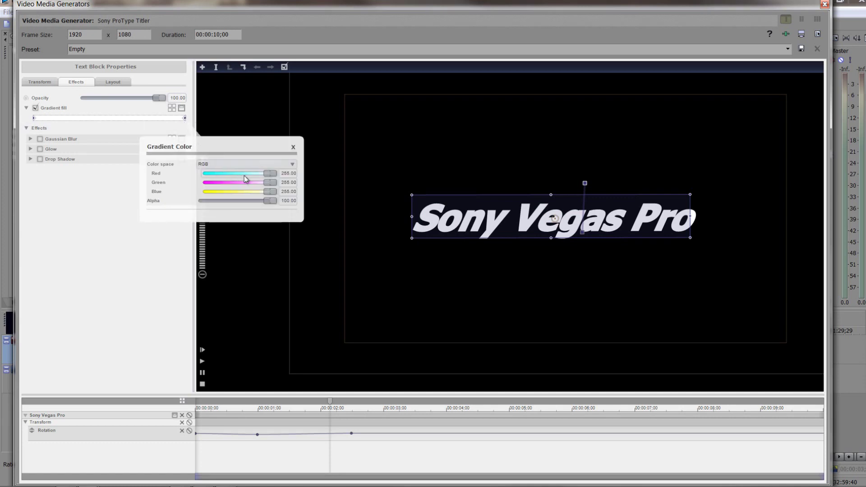
{"action": "left_click_drag", "start_coordinate": [268, 175], "coordinate": [203, 174]}
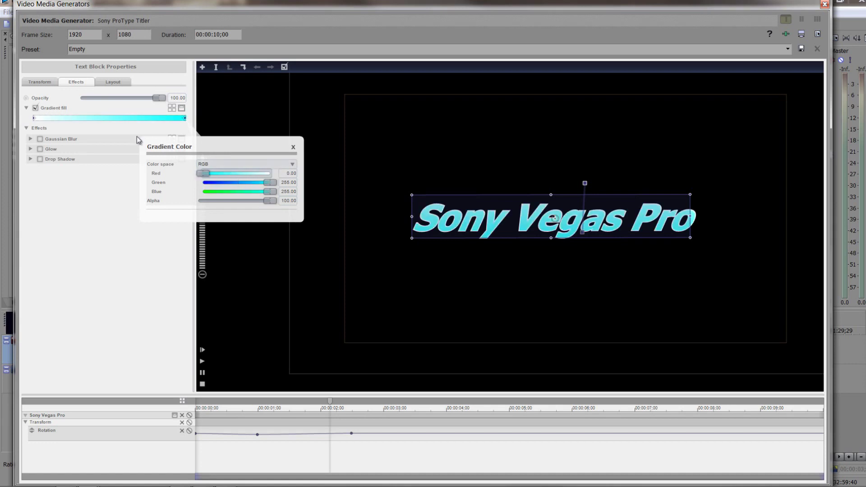
{"action": "left_click", "coordinate": [294, 148]}
Step: Add a red-orange middle colour stop and turn the teal stop purple
{"action": "left_click", "coordinate": [105, 118]}
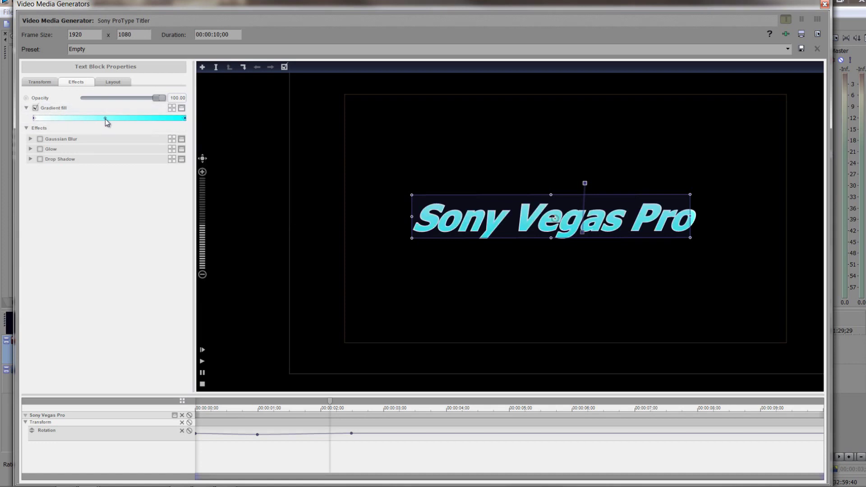
{"action": "left_click", "coordinate": [104, 118]}
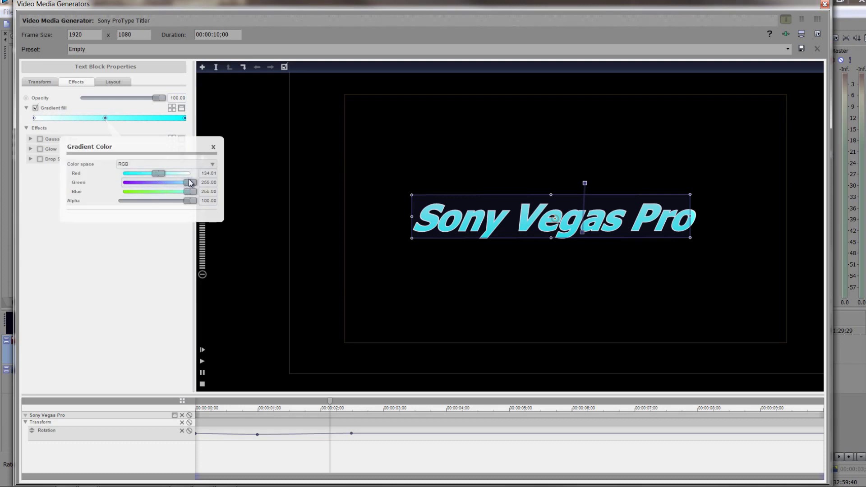
{"action": "left_click_drag", "start_coordinate": [171, 181], "coordinate": [194, 174]}
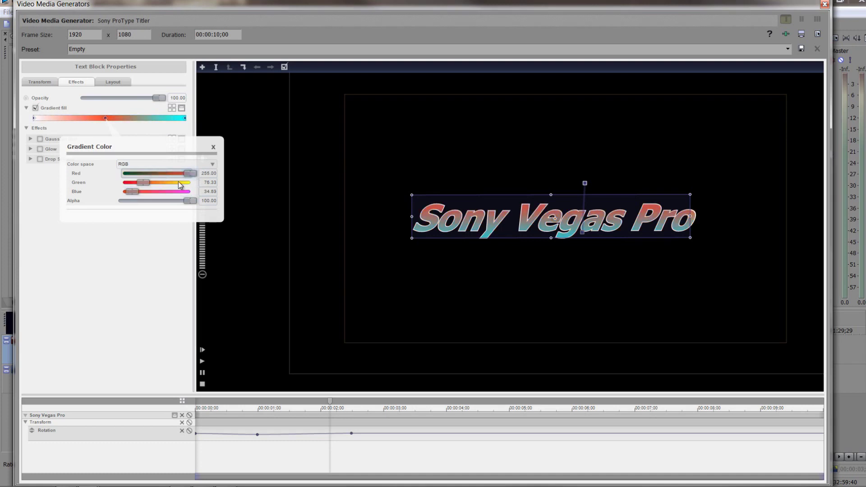
{"action": "left_click", "coordinate": [156, 118]}
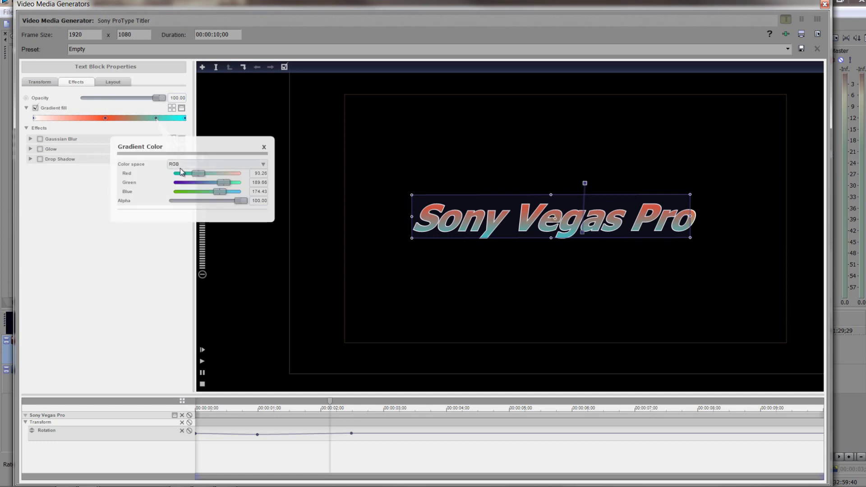
{"action": "left_click_drag", "start_coordinate": [221, 182], "coordinate": [167, 182]}
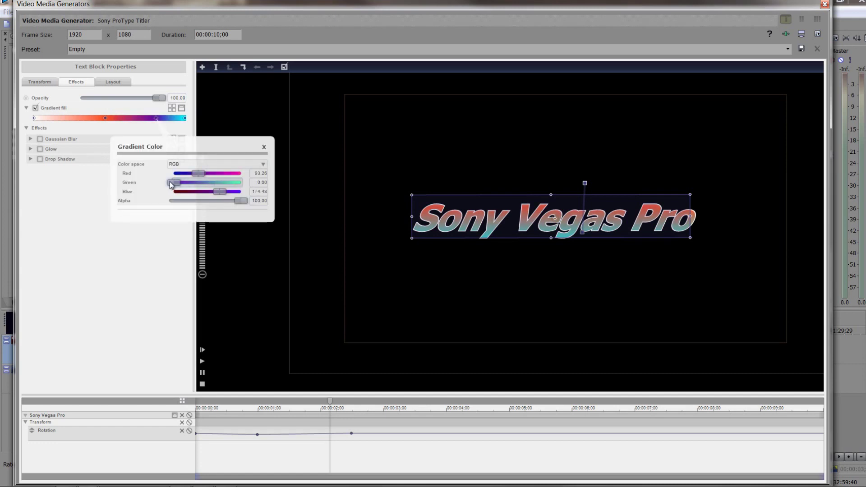
{"action": "left_click", "coordinate": [263, 147]}
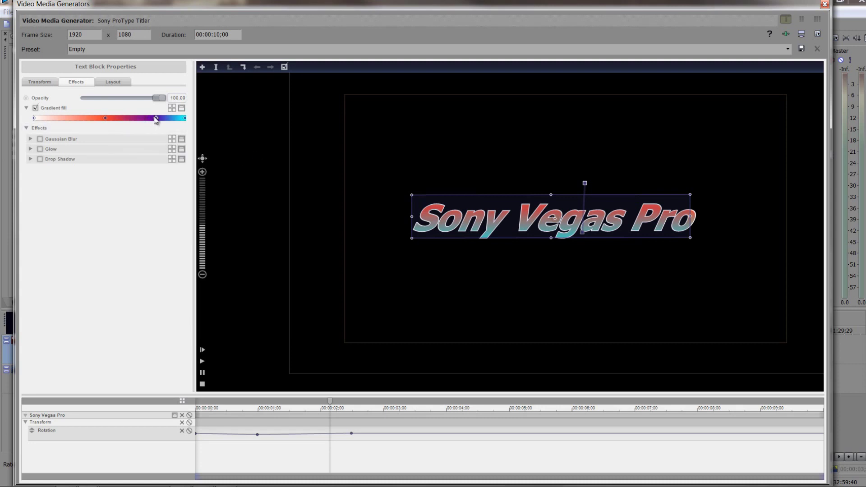
Step: Slide the purple stop further left and widen the red portion of the gradient
{"action": "left_click_drag", "start_coordinate": [127, 122], "coordinate": [109, 121]}
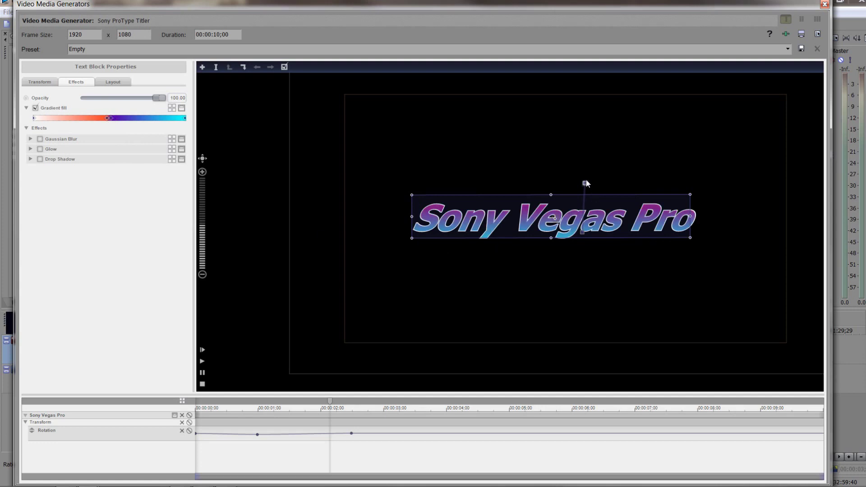
{"action": "left_click_drag", "start_coordinate": [586, 182], "coordinate": [579, 218]}
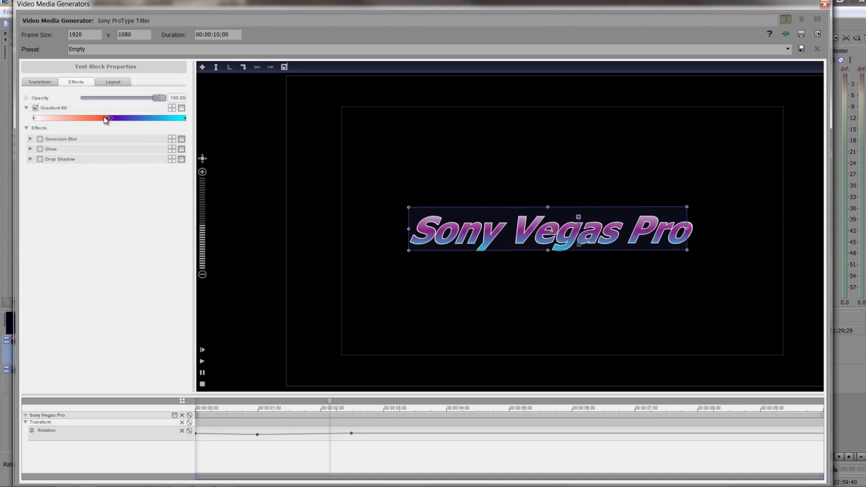
{"action": "mouse_move", "coordinate": [99, 118]}
{"action": "left_mouse_down"}
{"action": "mouse_move", "coordinate": [86, 118]}
{"action": "mouse_move", "coordinate": [107, 118]}
{"action": "left_mouse_up"}
Step: Enable Glow and a black Drop Shadow (blur 5.00, offsets 1.00), then show Layout settings
{"action": "left_click", "coordinate": [40, 149]}
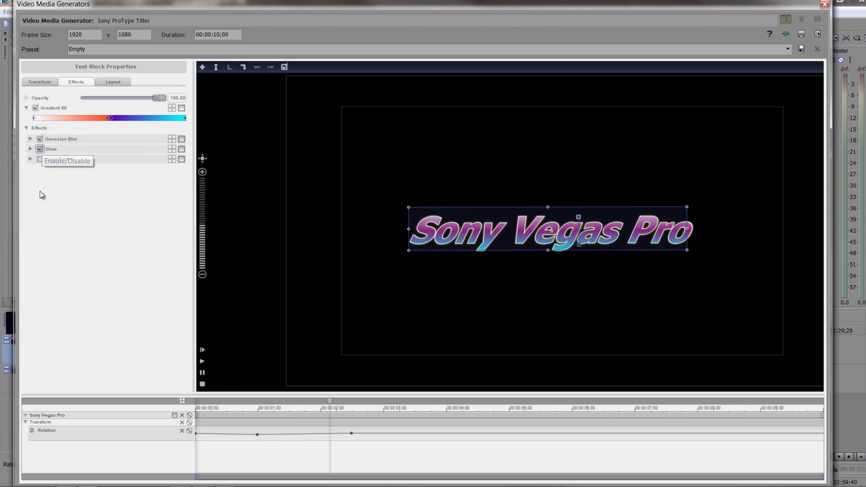
{"action": "left_click", "coordinate": [40, 160]}
{"action": "left_click", "coordinate": [30, 159]}
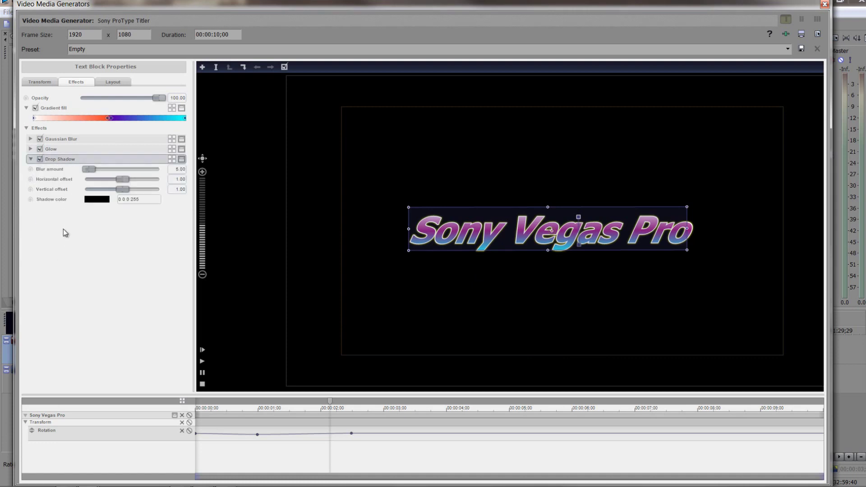
{"action": "left_click", "coordinate": [30, 159]}
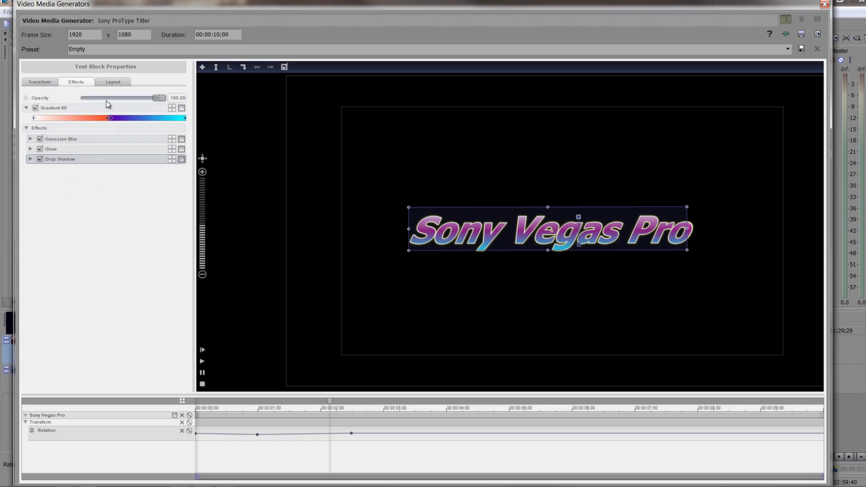
{"action": "left_click", "coordinate": [119, 82]}
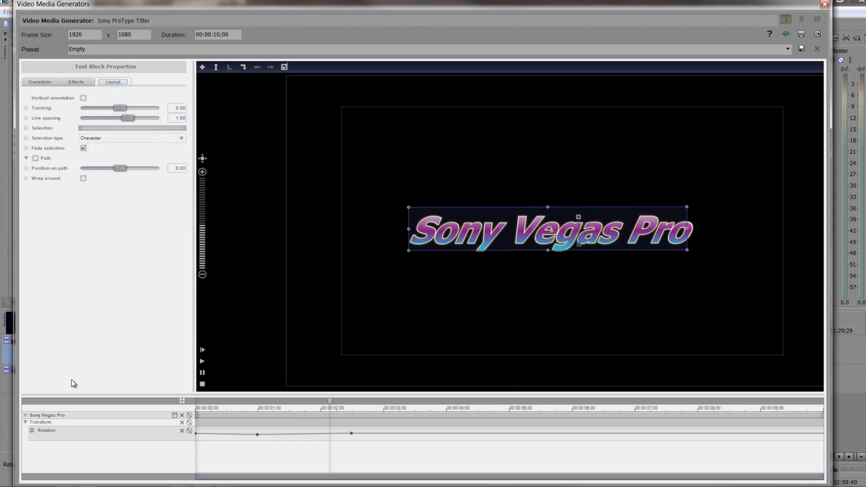
Step: Toggle vertical orientation on and back off, widen Tracking to 0.93, and narrow the Selection range
{"action": "left_click", "coordinate": [83, 98]}
{"action": "left_click", "coordinate": [82, 97]}
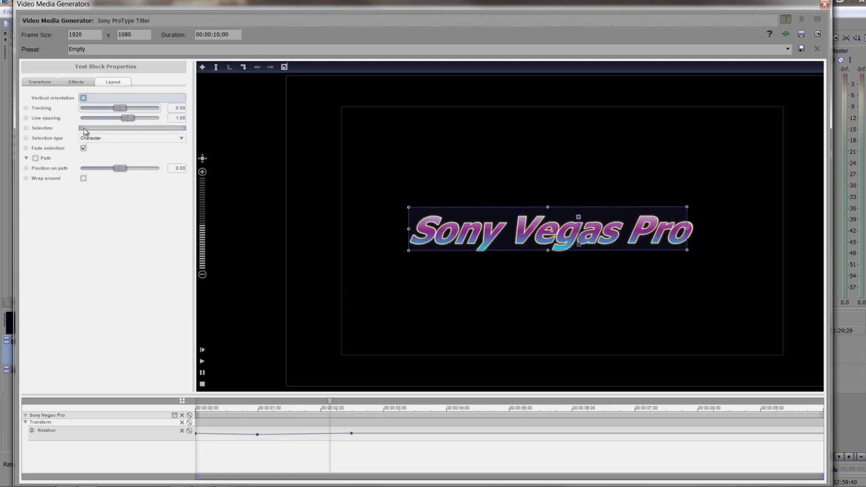
{"action": "mouse_move", "coordinate": [120, 108]}
{"action": "left_mouse_down"}
{"action": "mouse_move", "coordinate": [111, 109]}
{"action": "mouse_move", "coordinate": [122, 112]}
{"action": "left_mouse_up"}
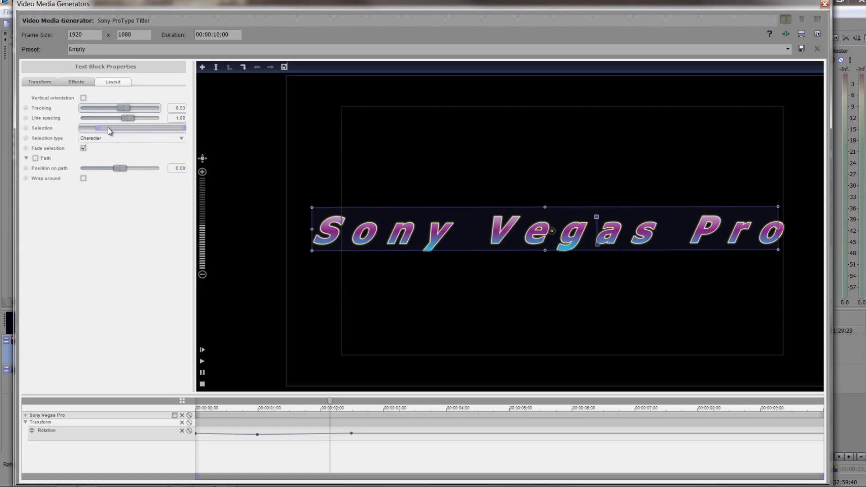
{"action": "left_click_drag", "start_coordinate": [118, 128], "coordinate": [205, 137]}
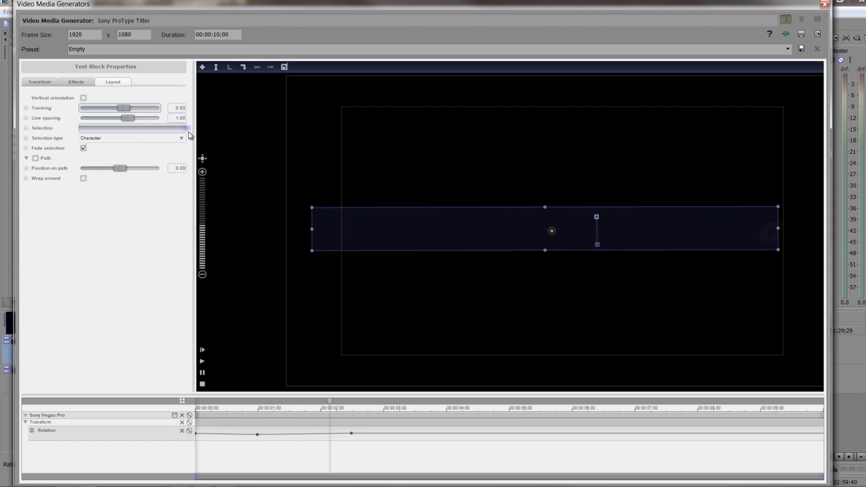
Step: Animate Selection, setting it to the full character range at about 00:03
{"action": "left_click", "coordinate": [25, 128]}
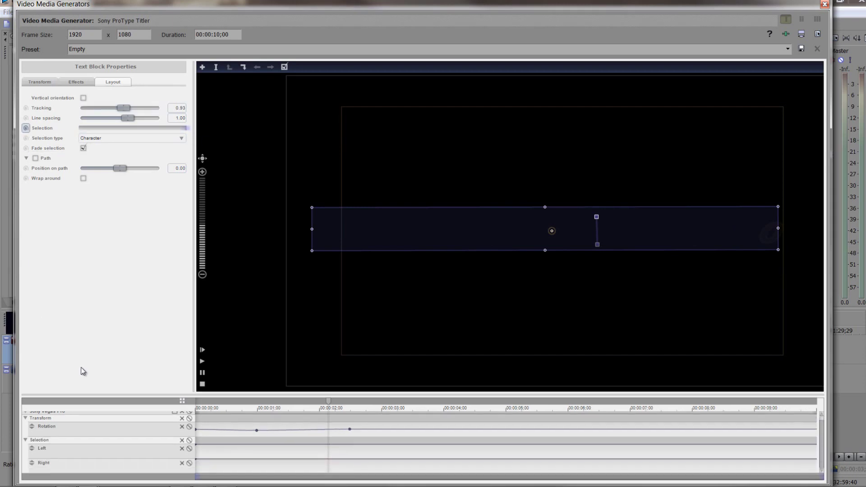
{"action": "left_click_drag", "start_coordinate": [329, 402], "coordinate": [388, 409]}
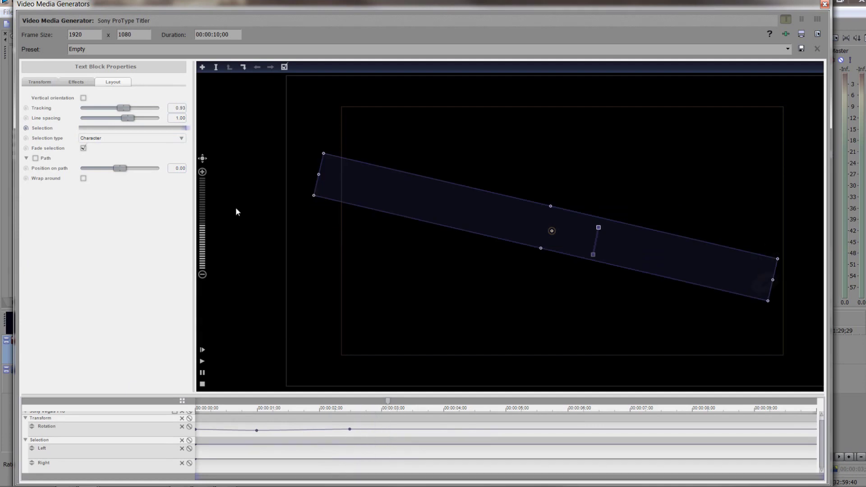
{"action": "left_click_drag", "start_coordinate": [185, 130], "coordinate": [166, 131]}
{"action": "left_click_drag", "start_coordinate": [384, 405], "coordinate": [316, 424]}
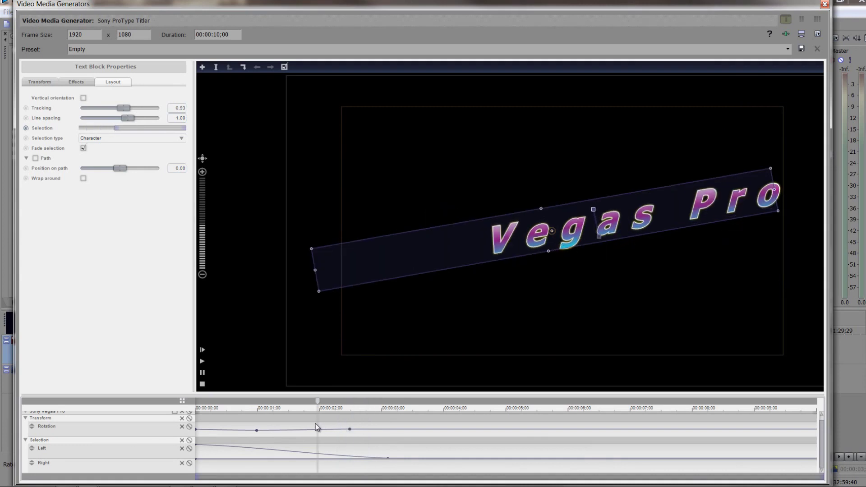
Step: Disable the Rotation track, preview the letter reveal, and enable Fade selection
{"action": "left_click", "coordinate": [189, 426]}
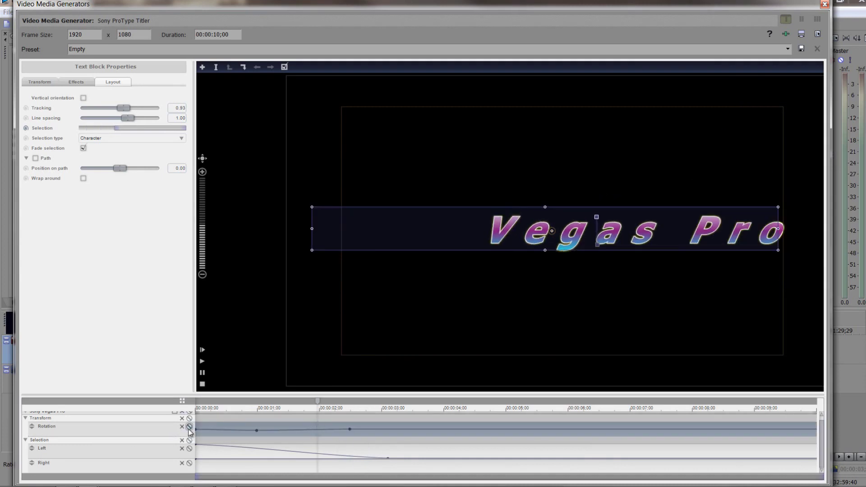
{"action": "left_click_drag", "start_coordinate": [313, 405], "coordinate": [398, 423]}
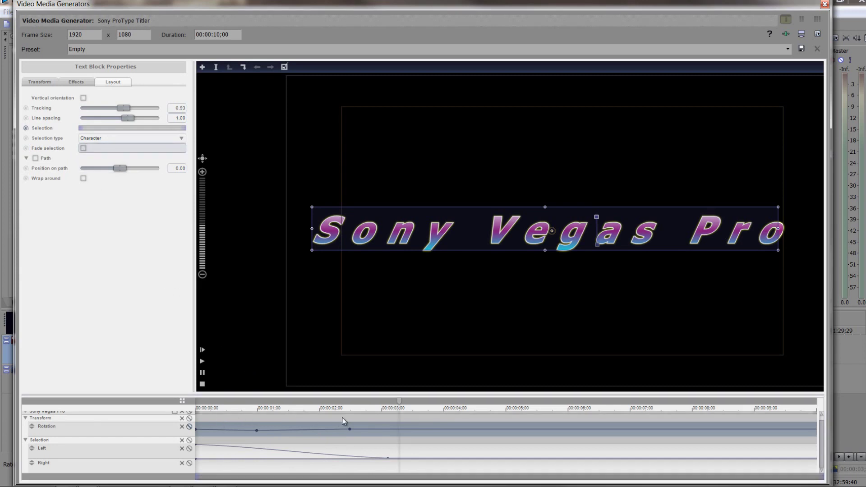
{"action": "mouse_move", "coordinate": [400, 401]}
{"action": "left_mouse_down"}
{"action": "mouse_move", "coordinate": [297, 405]}
{"action": "mouse_move", "coordinate": [399, 411]}
{"action": "mouse_move", "coordinate": [415, 402]}
{"action": "left_mouse_up"}
{"action": "left_click", "coordinate": [83, 149]}
Step: Enable Path and set Position on path to -0.35
{"action": "left_click", "coordinate": [35, 158]}
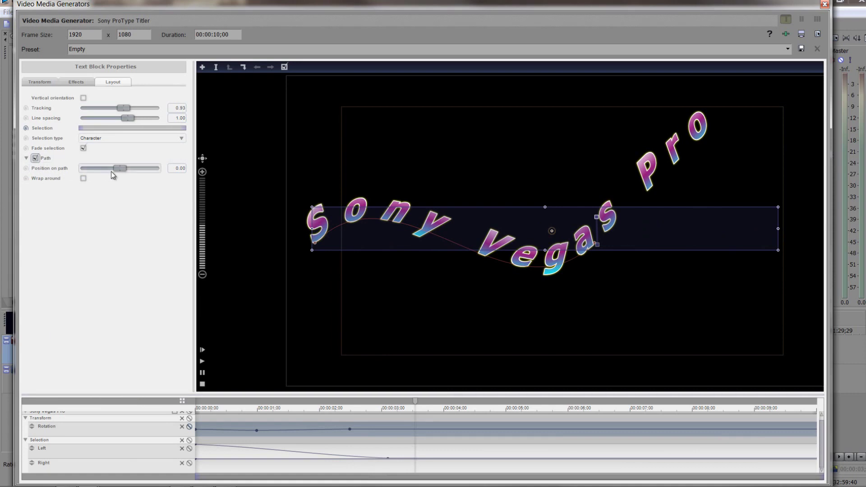
{"action": "left_click_drag", "start_coordinate": [98, 169], "coordinate": [116, 168]}
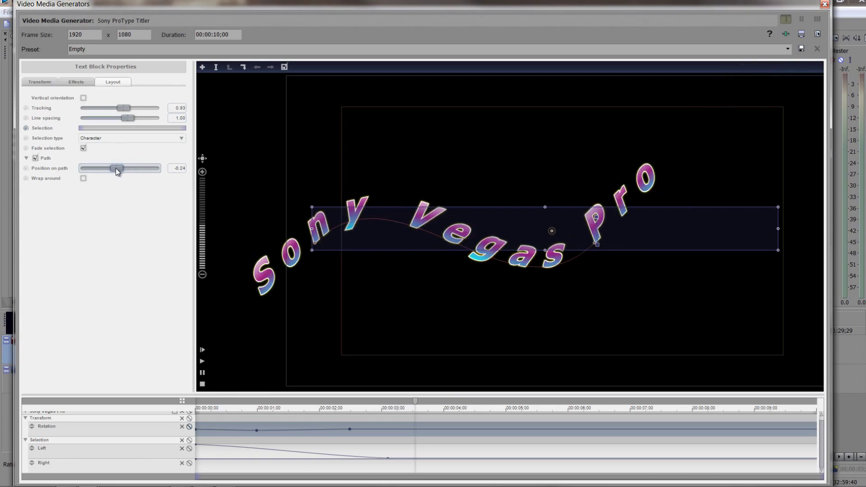
Step: Bend the path's start with its tangent handle, pulling the curve up and left
{"action": "left_click", "coordinate": [315, 244]}
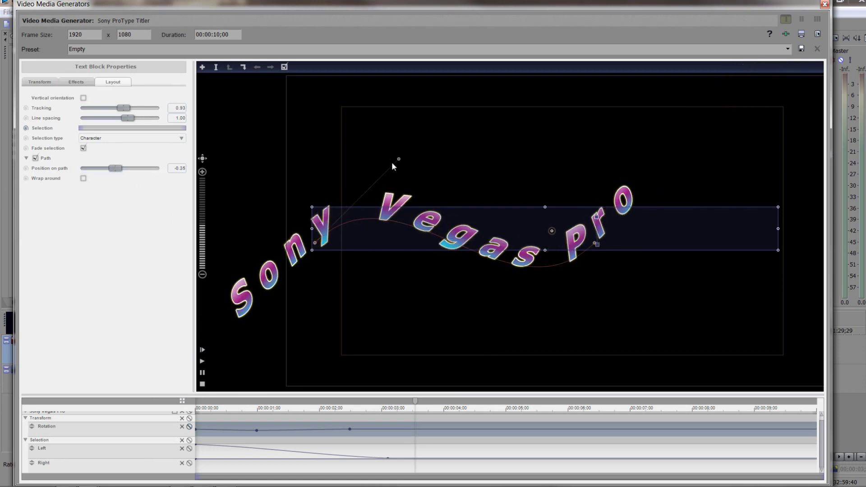
{"action": "left_click_drag", "start_coordinate": [398, 160], "coordinate": [401, 224]}
{"action": "left_click_drag", "start_coordinate": [404, 264], "coordinate": [352, 225]}
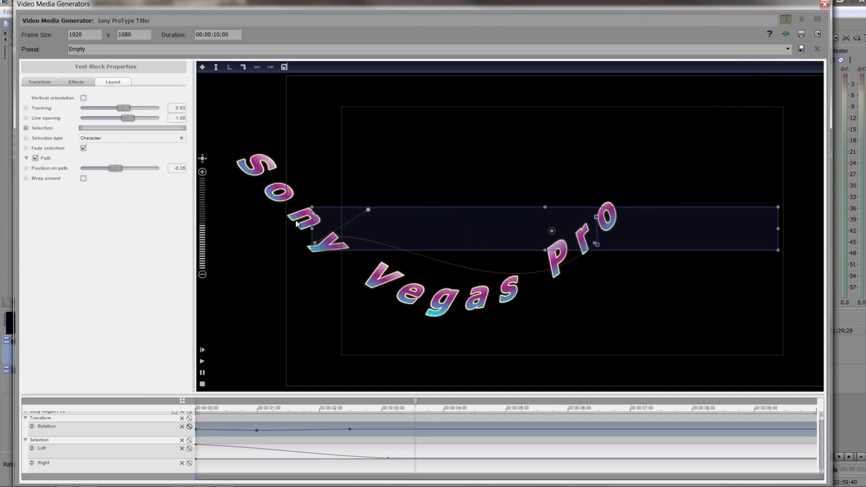
{"action": "left_click_drag", "start_coordinate": [298, 223], "coordinate": [349, 179]}
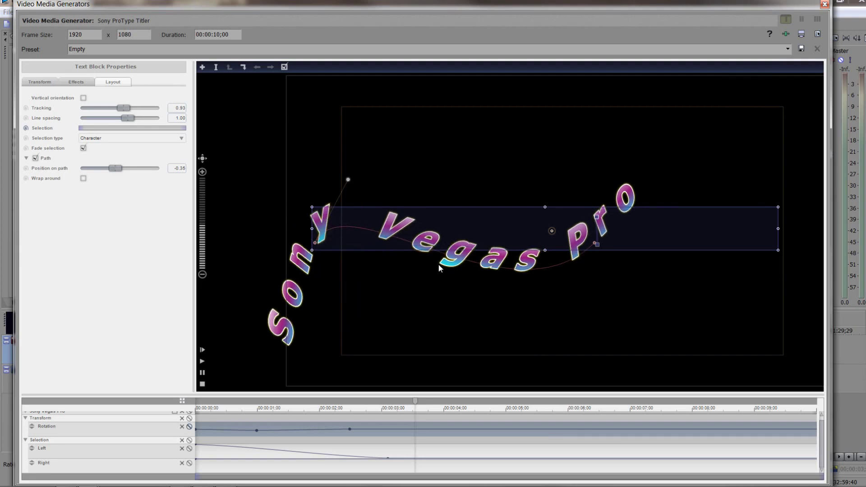
Step: Add a node raised into a tall hump, extend the path end right, and set Position on path to 0.70
{"action": "left_click", "coordinate": [475, 261]}
{"action": "left_click", "coordinate": [474, 262]}
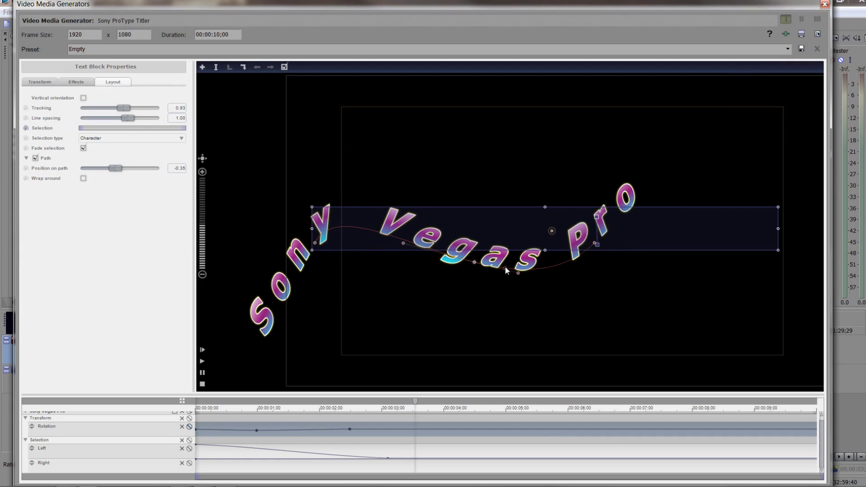
{"action": "left_click_drag", "start_coordinate": [519, 273], "coordinate": [510, 339]}
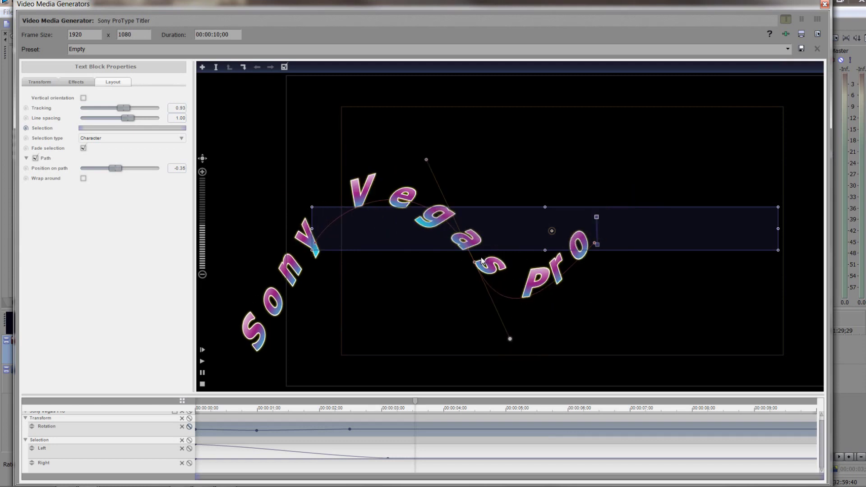
{"action": "left_click_drag", "start_coordinate": [506, 201], "coordinate": [477, 162]}
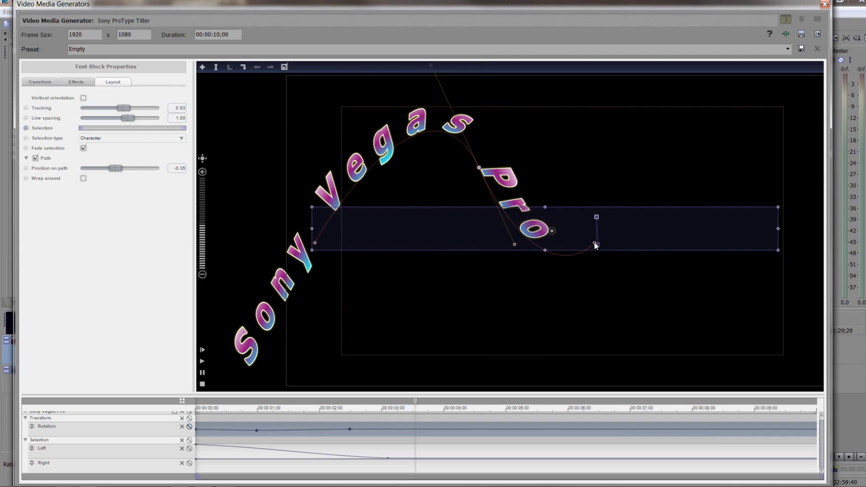
{"action": "left_click_drag", "start_coordinate": [594, 242], "coordinate": [702, 227]}
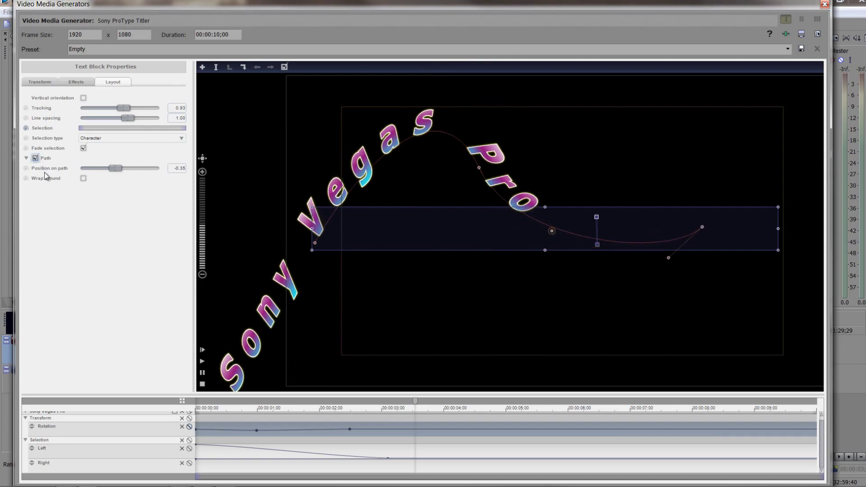
{"action": "mouse_move", "coordinate": [115, 169]}
{"action": "left_mouse_down"}
{"action": "mouse_move", "coordinate": [91, 172]}
{"action": "mouse_move", "coordinate": [163, 169]}
{"action": "mouse_move", "coordinate": [126, 172]}
{"action": "left_mouse_up"}
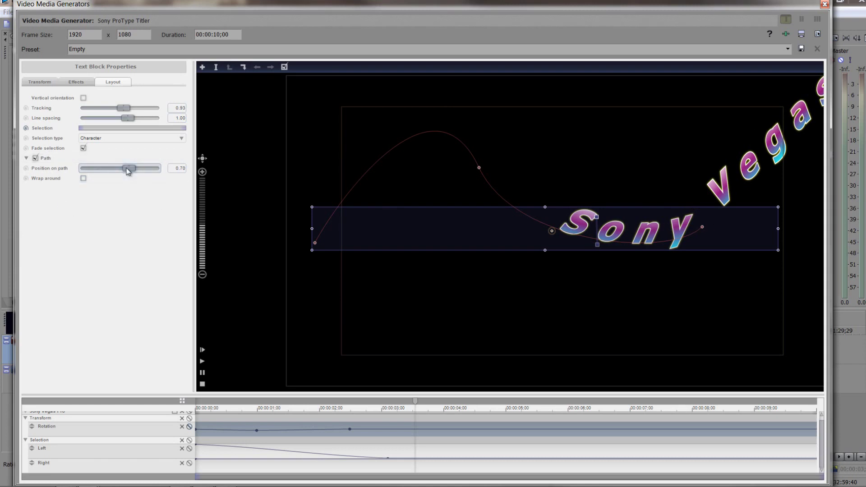
Step: Set Position on path to 0.66, then toggle Wrap around on and back off
{"action": "mouse_move", "coordinate": [135, 168]}
{"action": "left_mouse_down"}
{"action": "mouse_move", "coordinate": [92, 182]}
{"action": "mouse_move", "coordinate": [118, 169]}
{"action": "mouse_move", "coordinate": [133, 174]}
{"action": "left_mouse_up"}
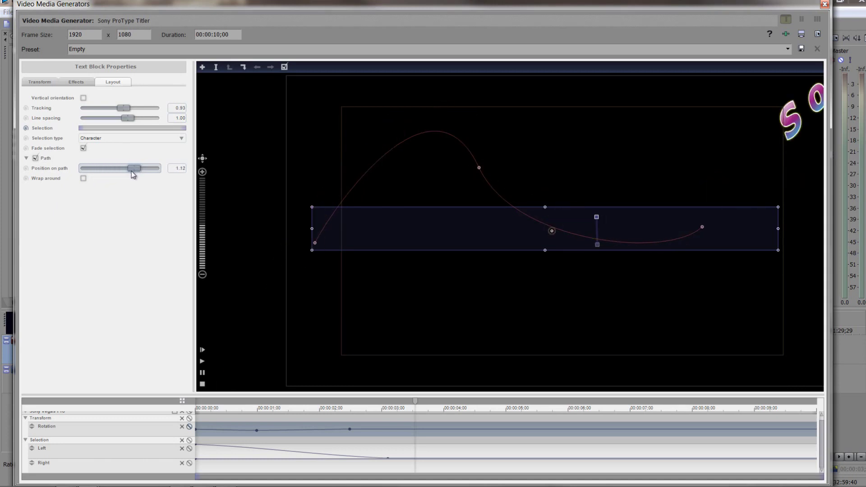
{"action": "left_click_drag", "start_coordinate": [131, 171], "coordinate": [124, 179]}
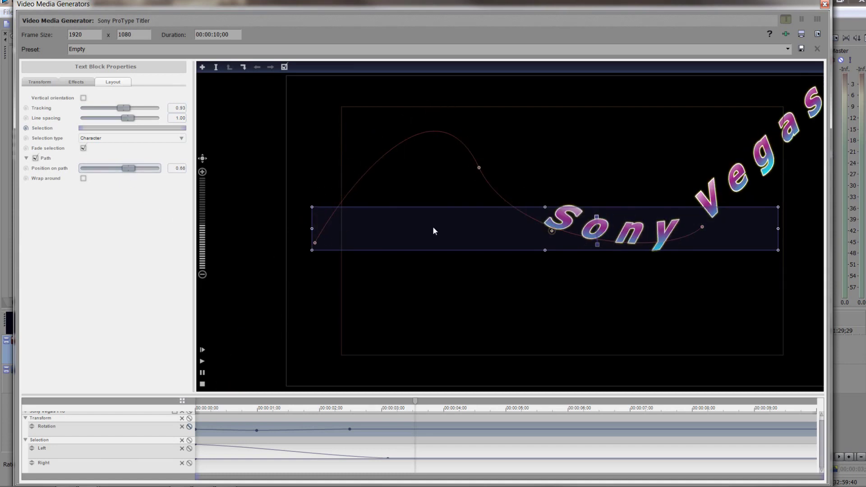
{"action": "left_click", "coordinate": [83, 179]}
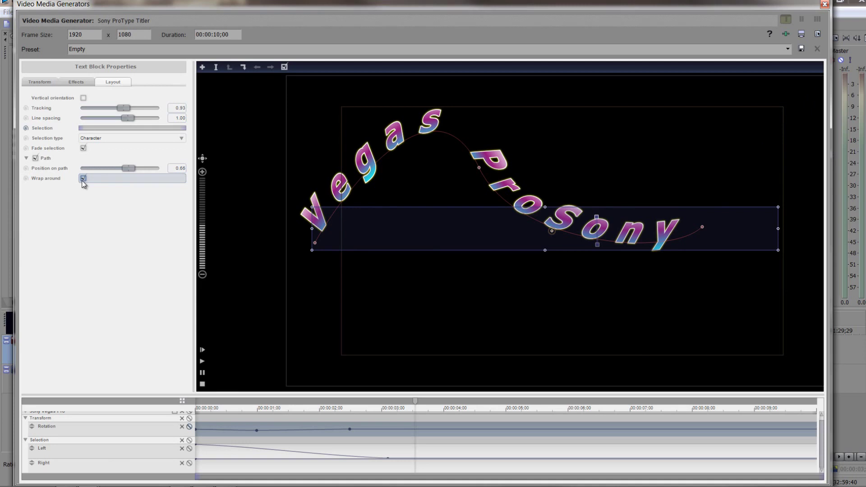
{"action": "left_click", "coordinate": [83, 179]}
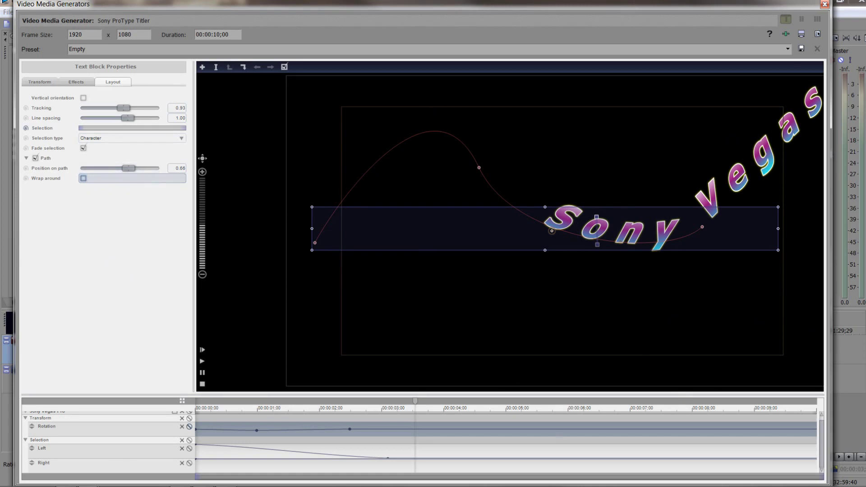
Step: Close the titler, scrub the title clip to preview the curved text, then reopen and close its settings
{"action": "left_click", "coordinate": [824, 6]}
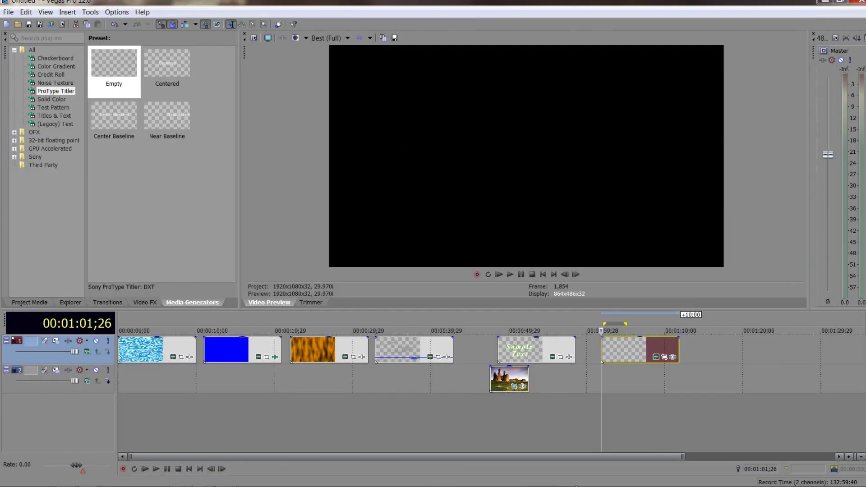
{"action": "left_click", "coordinate": [644, 356]}
{"action": "left_click_drag", "start_coordinate": [644, 357], "coordinate": [651, 376]}
{"action": "left_click", "coordinate": [656, 357]}
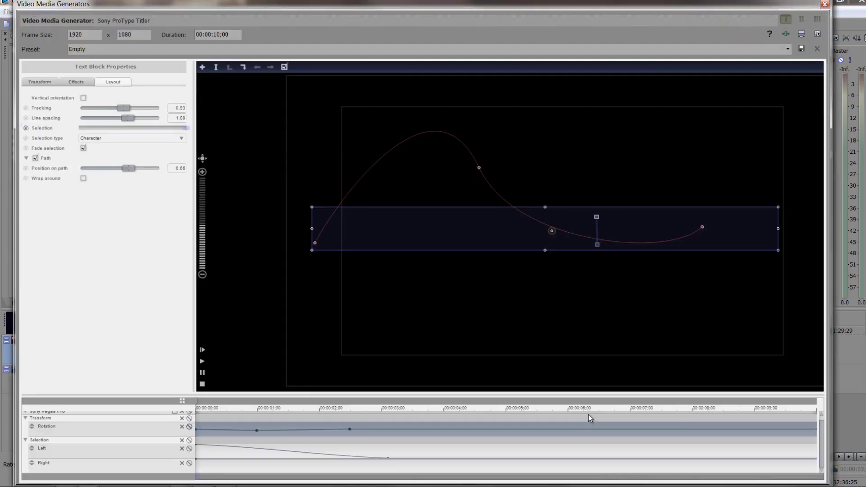
{"action": "left_click", "coordinate": [825, 5]}
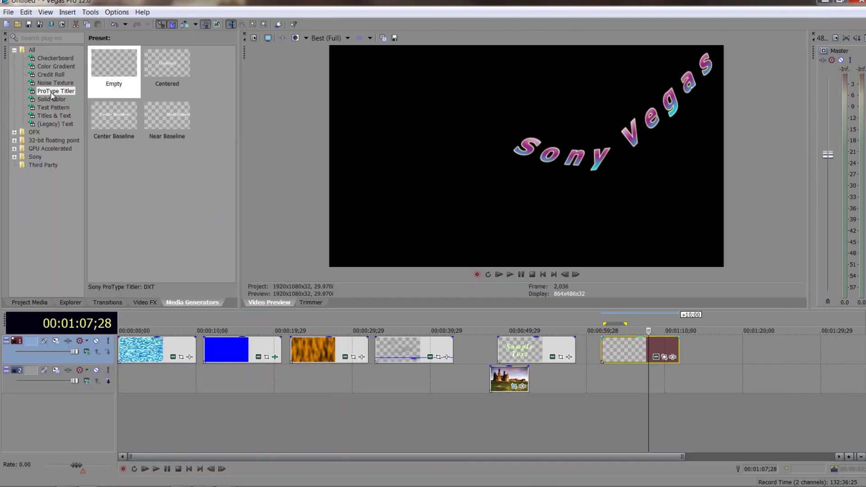